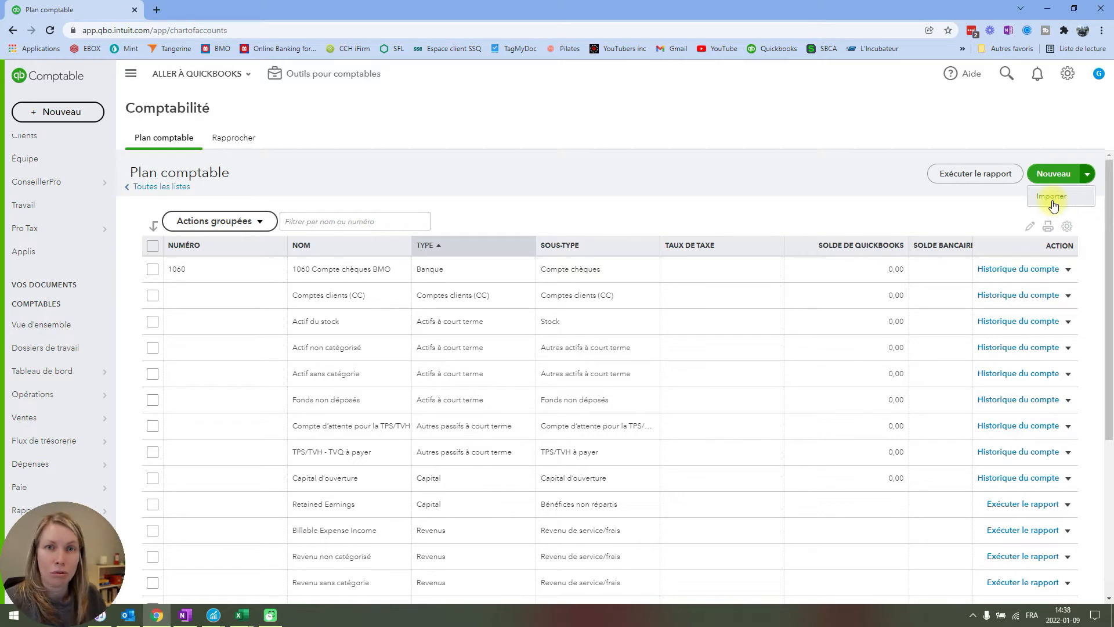
# Examine the default accounts, their types and sub-types throughout the chart of accounts
pyautogui.scroll(-1, 614, 528)
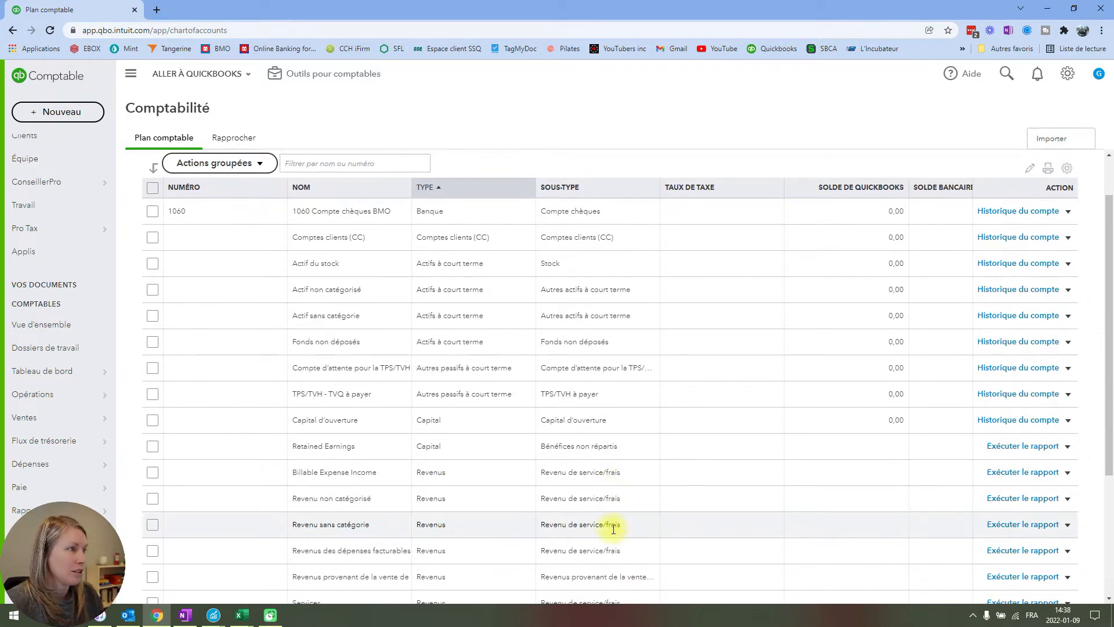
pyautogui.scroll(-3, 642, 516)
pyautogui.scroll(-1, 649, 419)
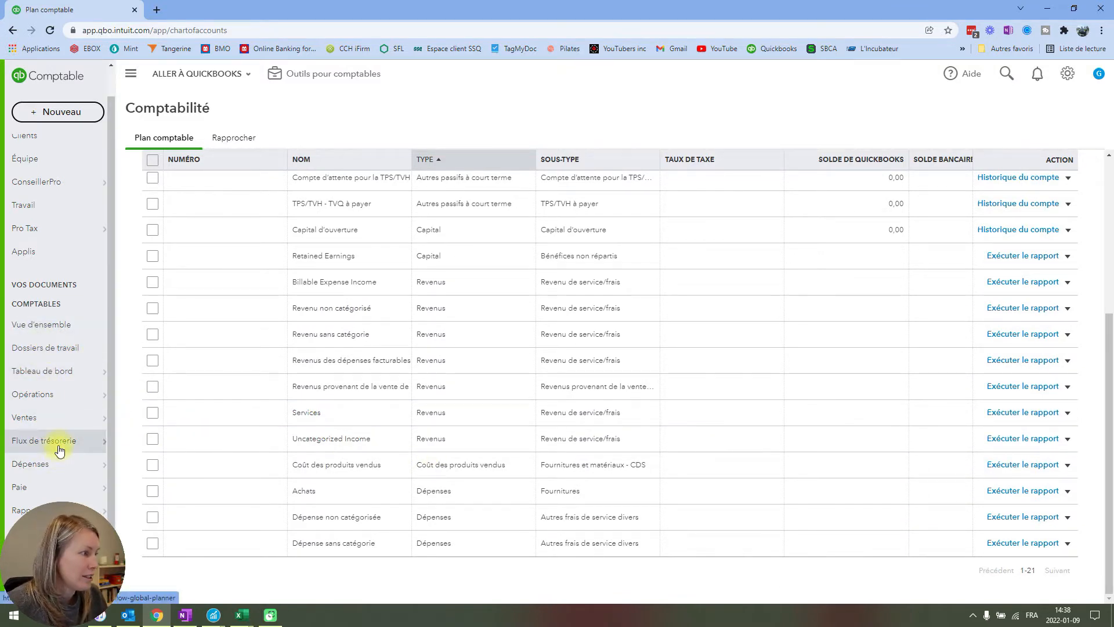
pyautogui.scroll(2, 589, 449)
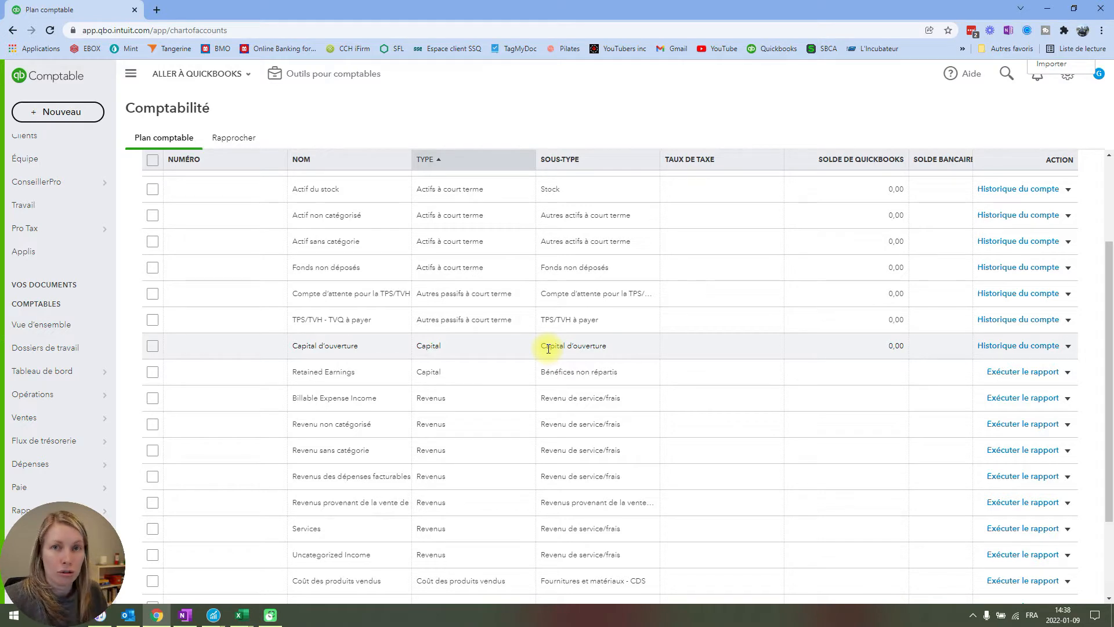
pyautogui.scroll(-2, 522, 401)
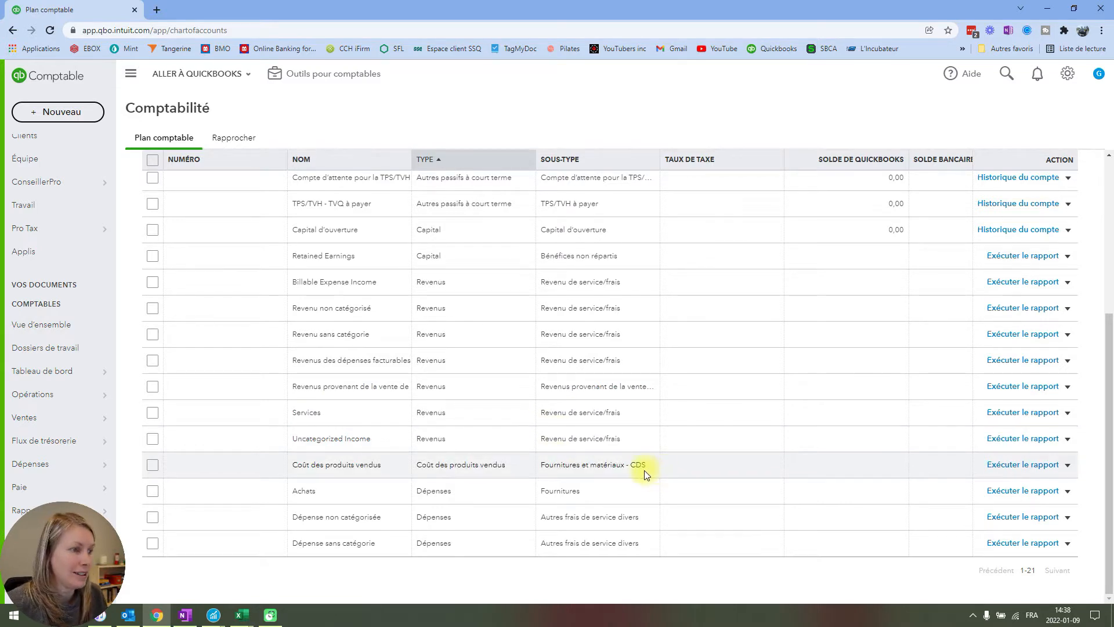
pyautogui.scroll(2, 614, 515)
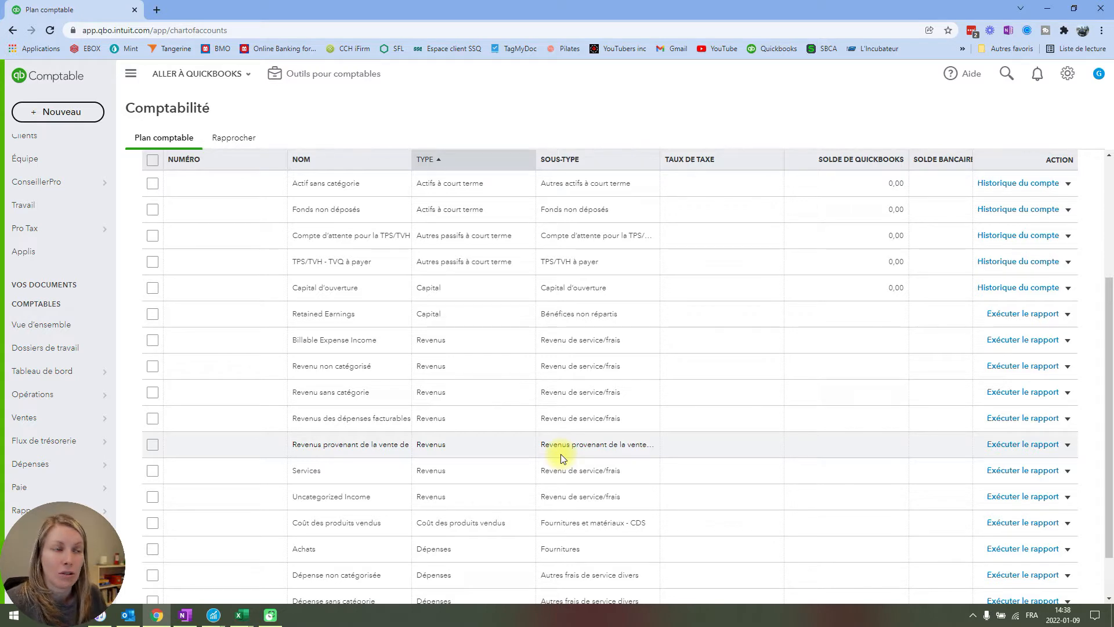
pyautogui.scroll(4, 534, 455)
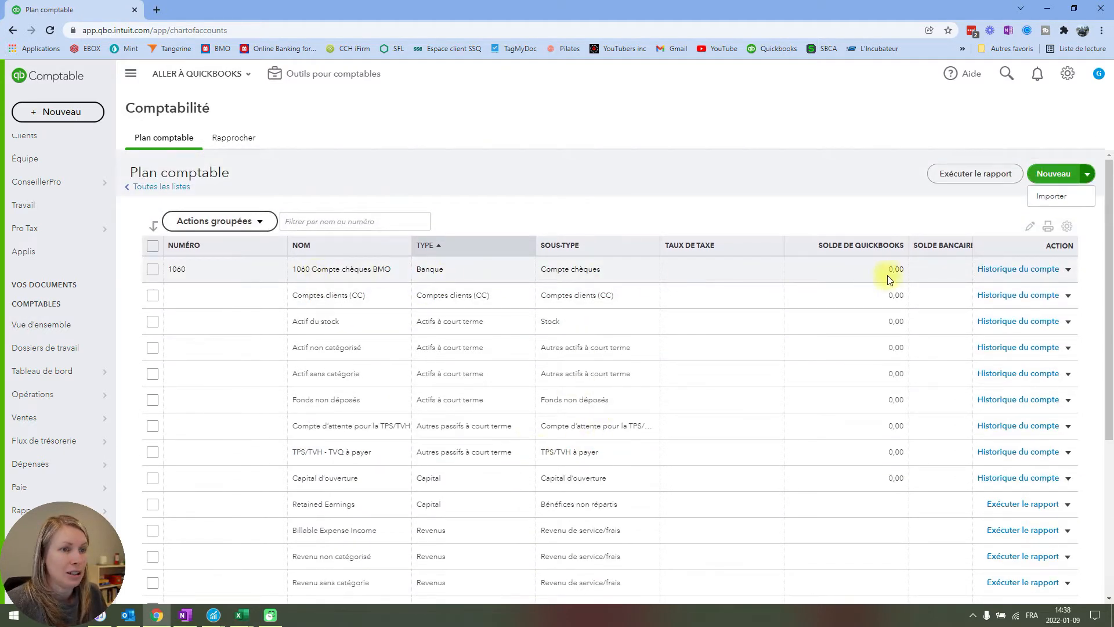
pyautogui.scroll(-1, 723, 455)
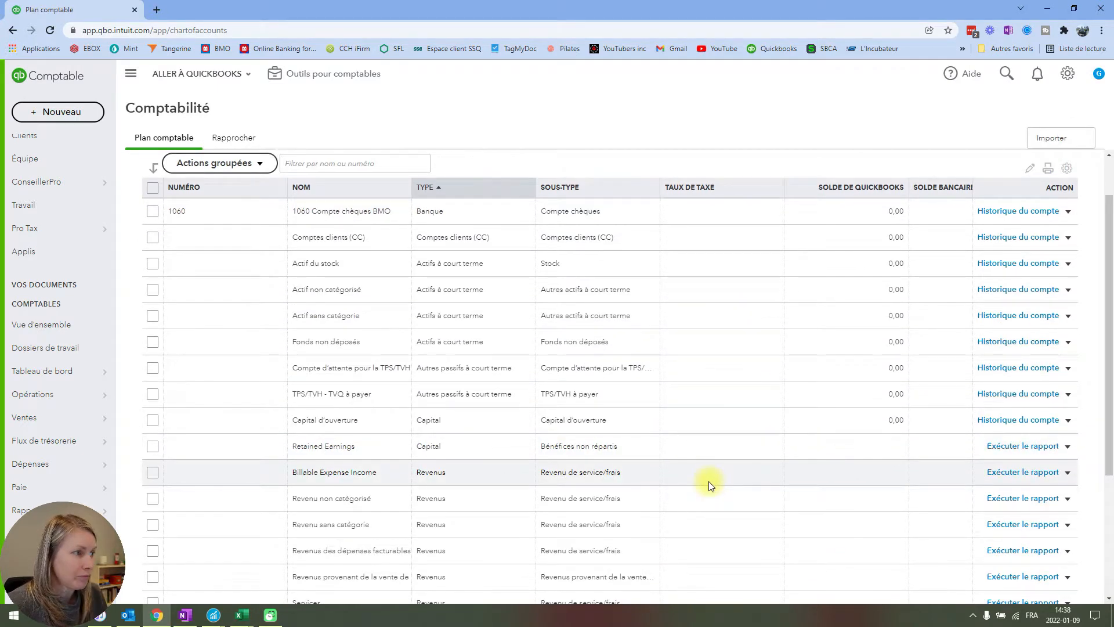
pyautogui.scroll(-1, 672, 441)
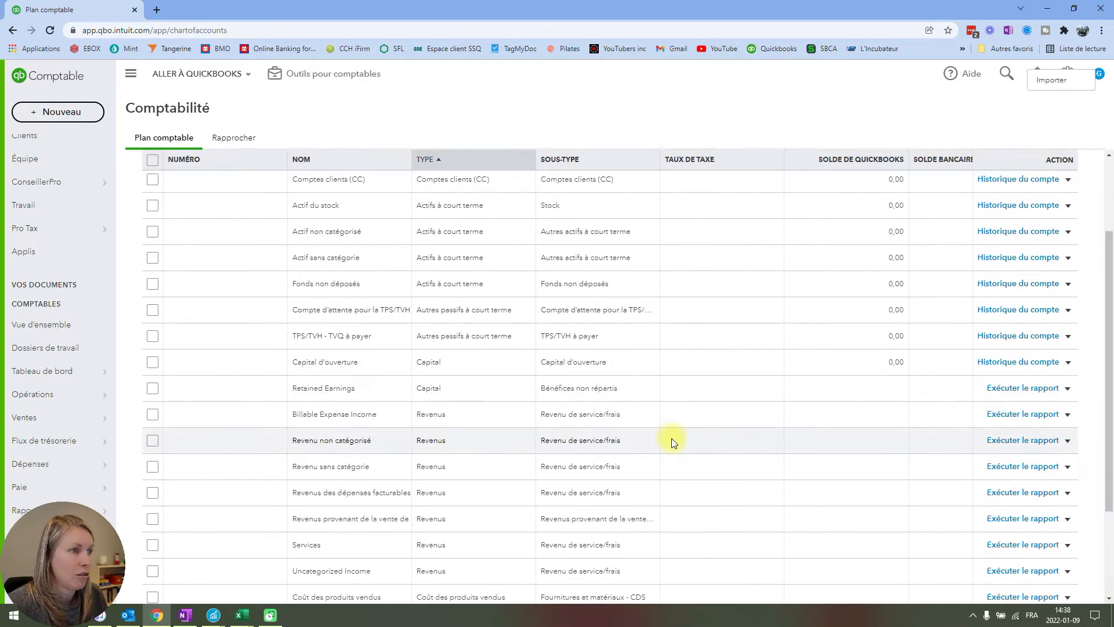
pyautogui.scroll(2, 671, 441)
# Show the available actions for the Compte chèques BMO account and review the asset, liability, equity, revenue and expense accounts
pyautogui.click(1069, 269)
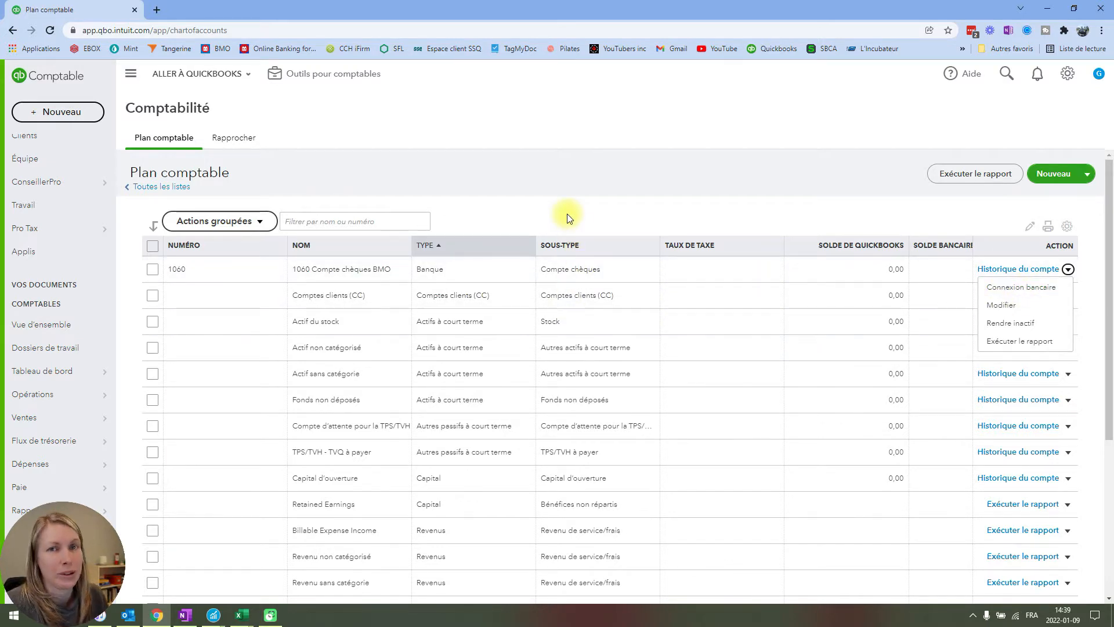
pyautogui.scroll(-1, 572, 281)
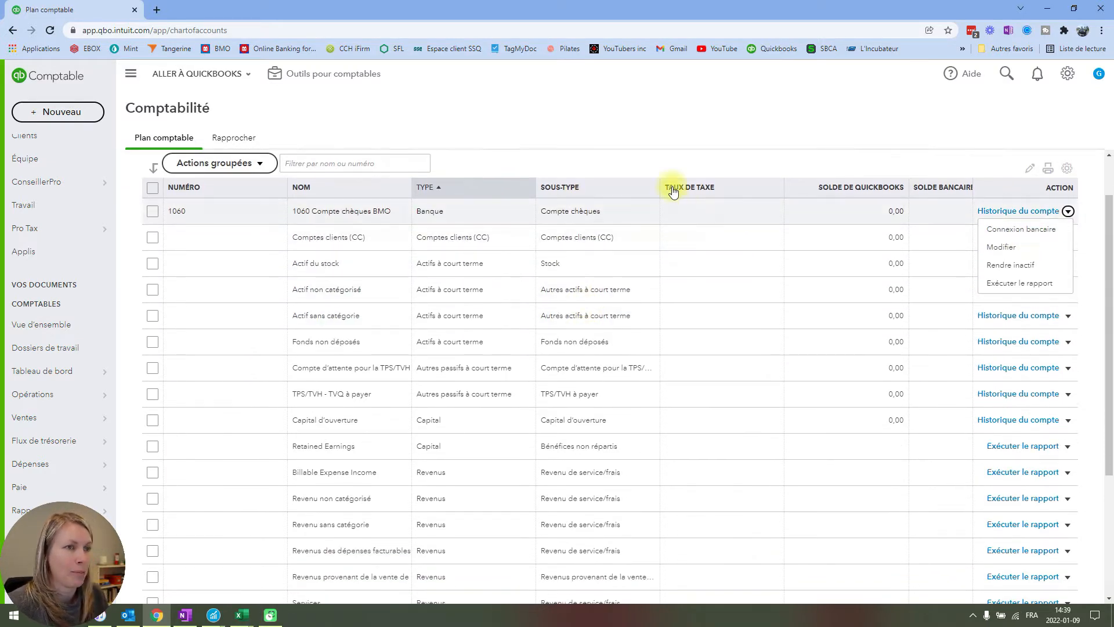
pyautogui.scroll(1, 612, 228)
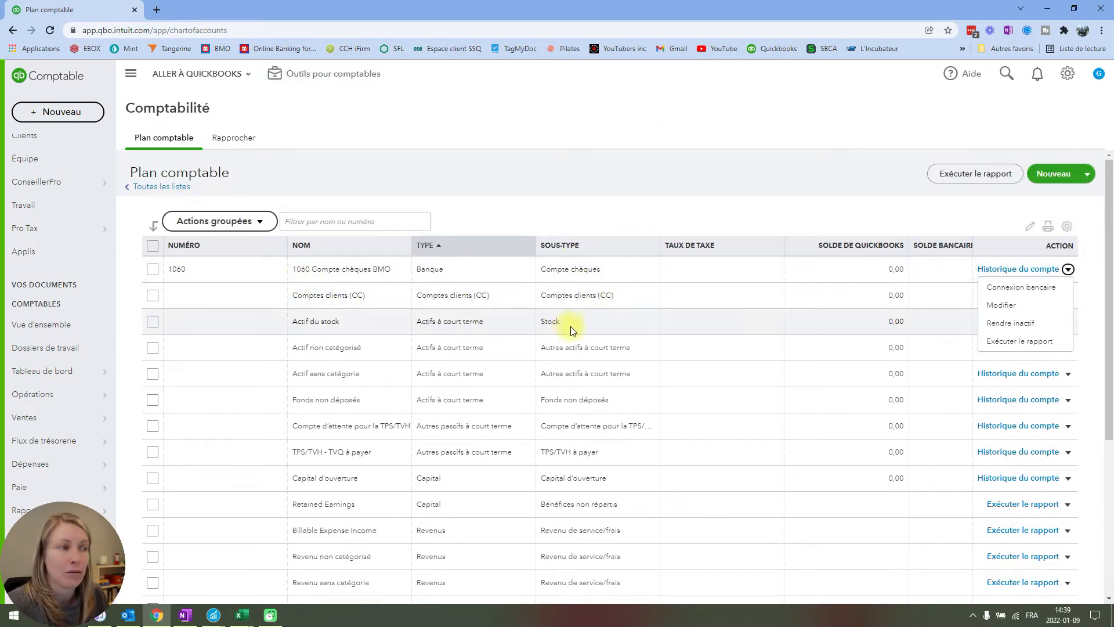
pyautogui.scroll(-1, 398, 428)
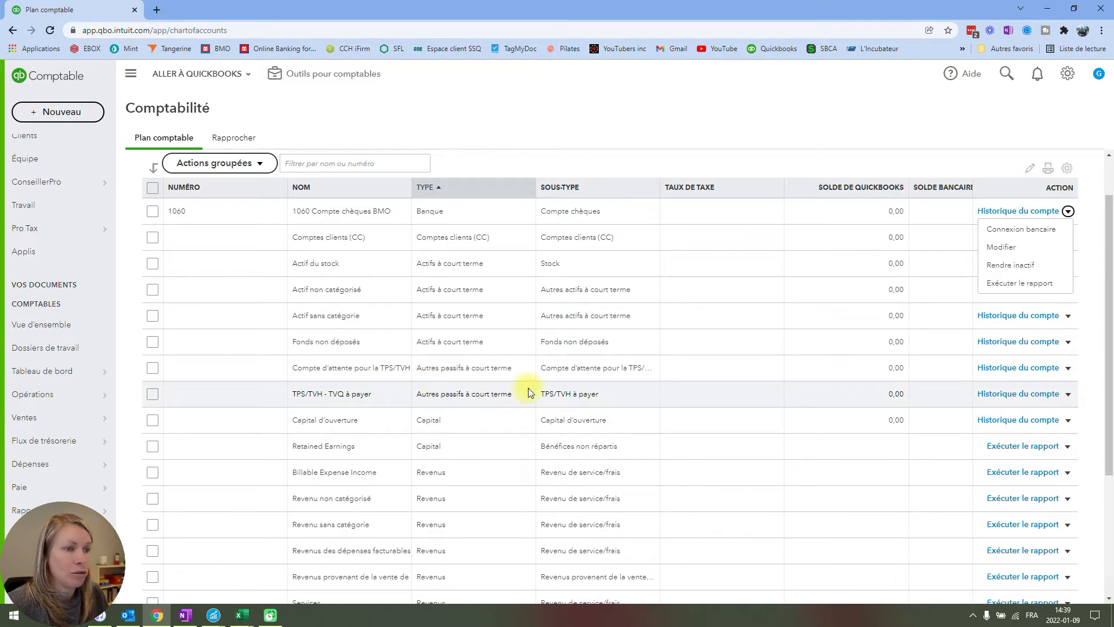
pyautogui.scroll(-3, 410, 418)
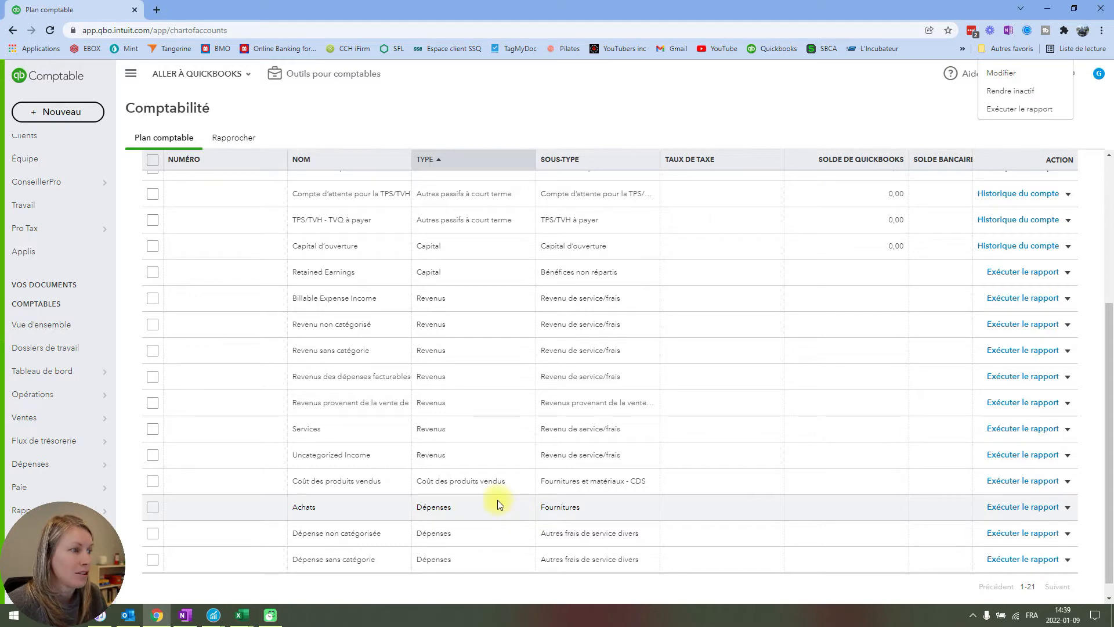
pyautogui.scroll(5, 497, 499)
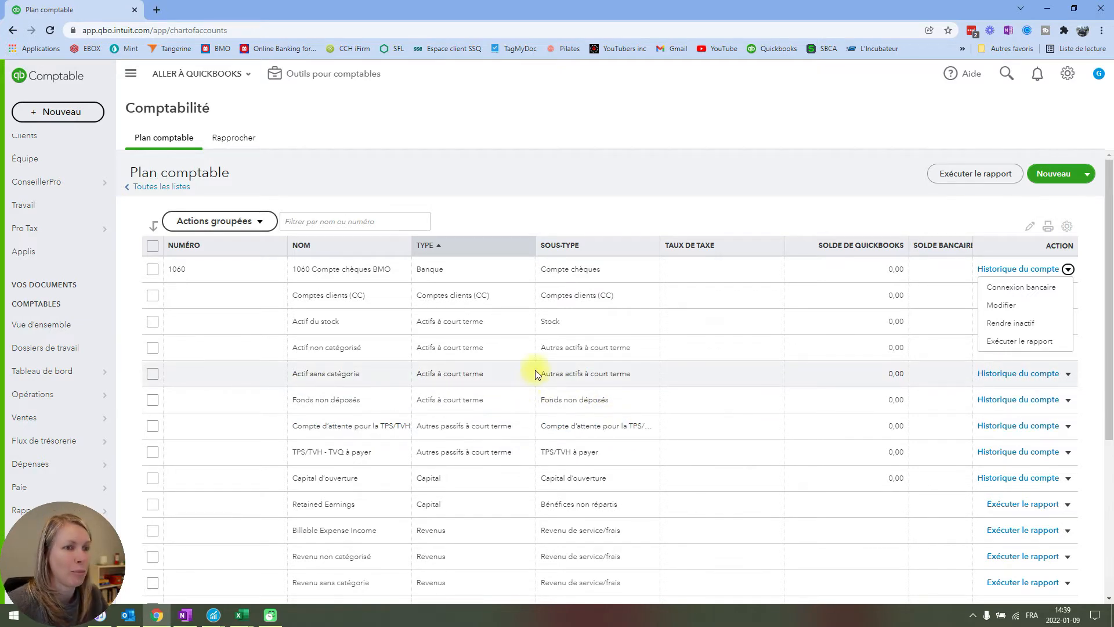
pyautogui.scroll(-4, 533, 348)
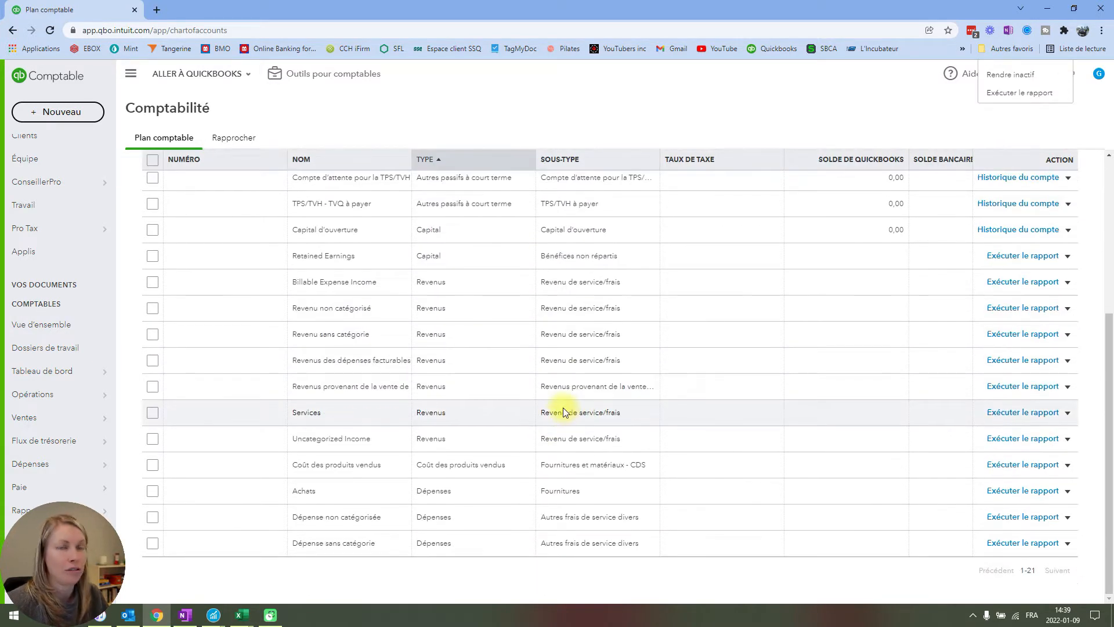
pyautogui.scroll(4, 565, 406)
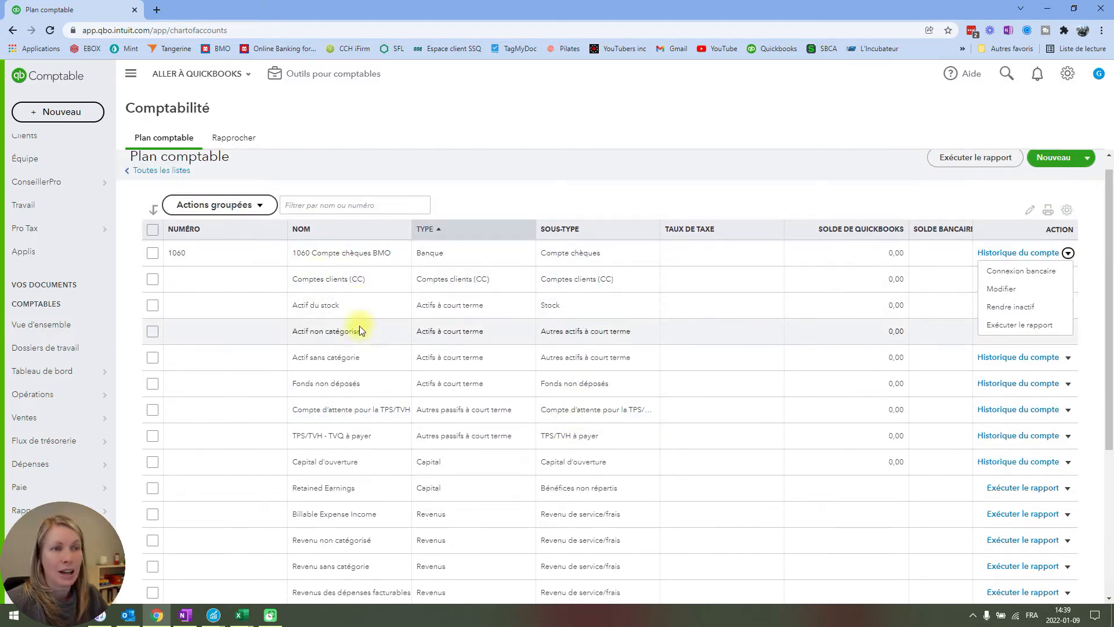
pyautogui.scroll(-1, 361, 450)
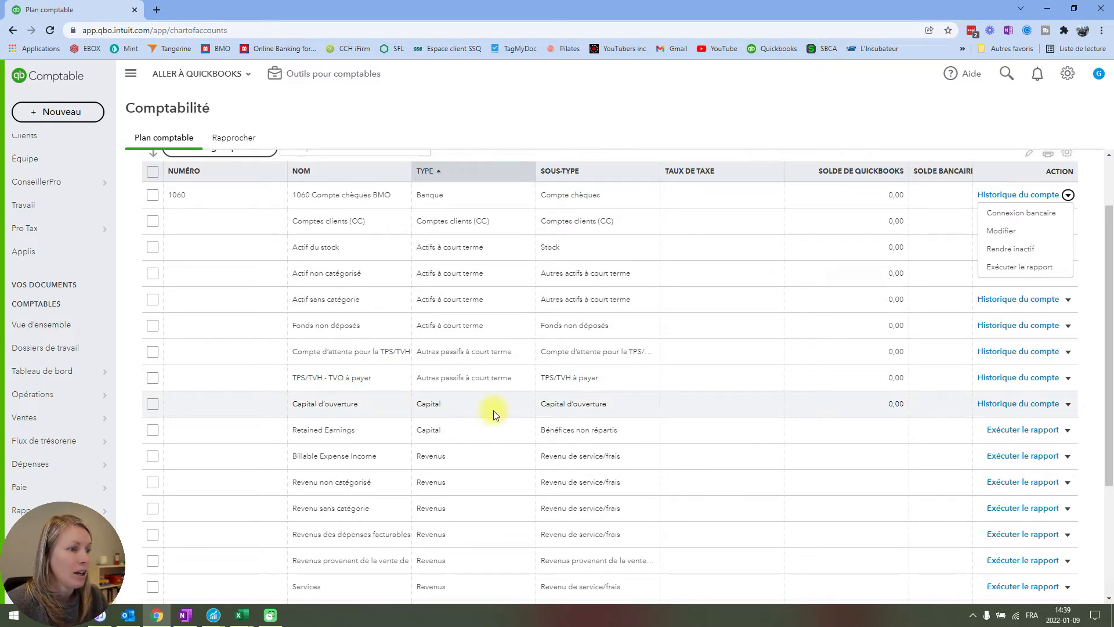
pyautogui.scroll(-1, 495, 413)
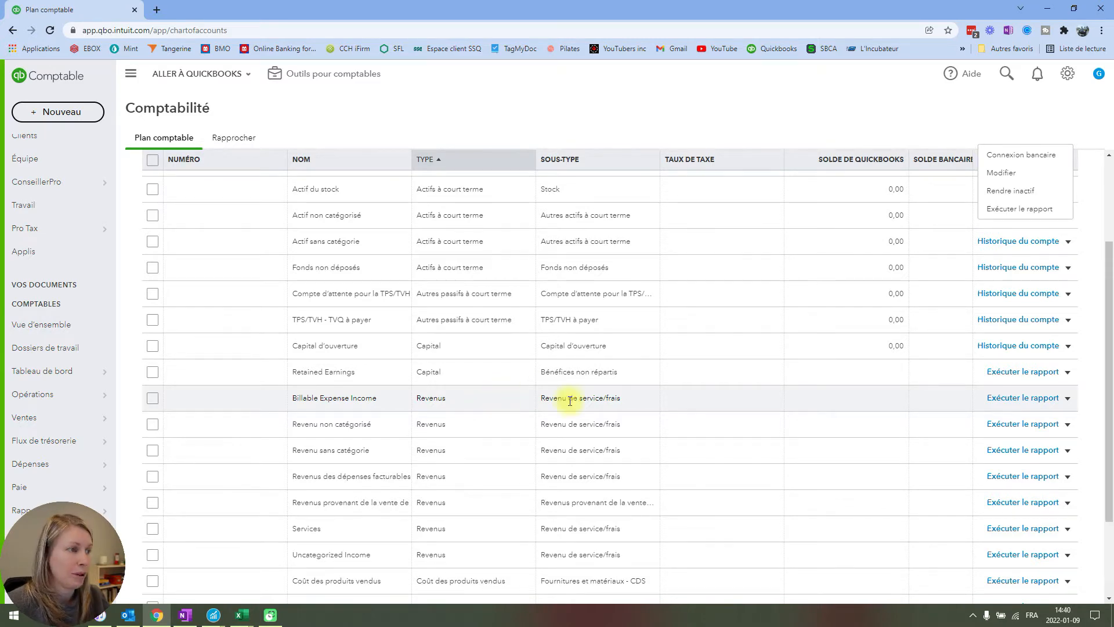
pyautogui.scroll(3, 622, 398)
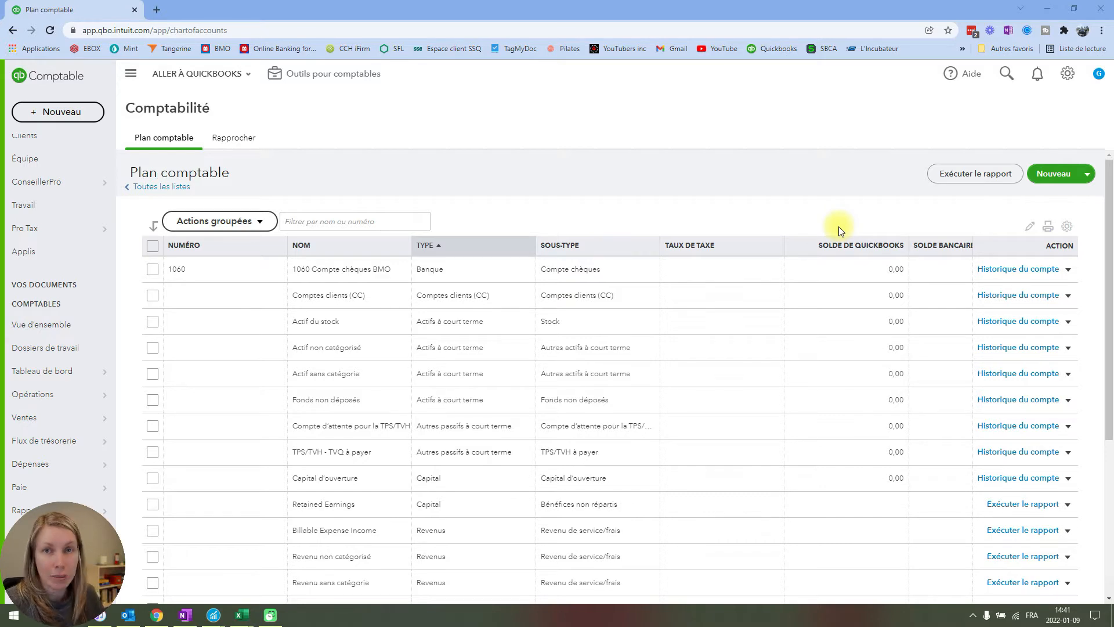
pyautogui.scroll(-1, 734, 284)
pyautogui.scroll(-4, 604, 490)
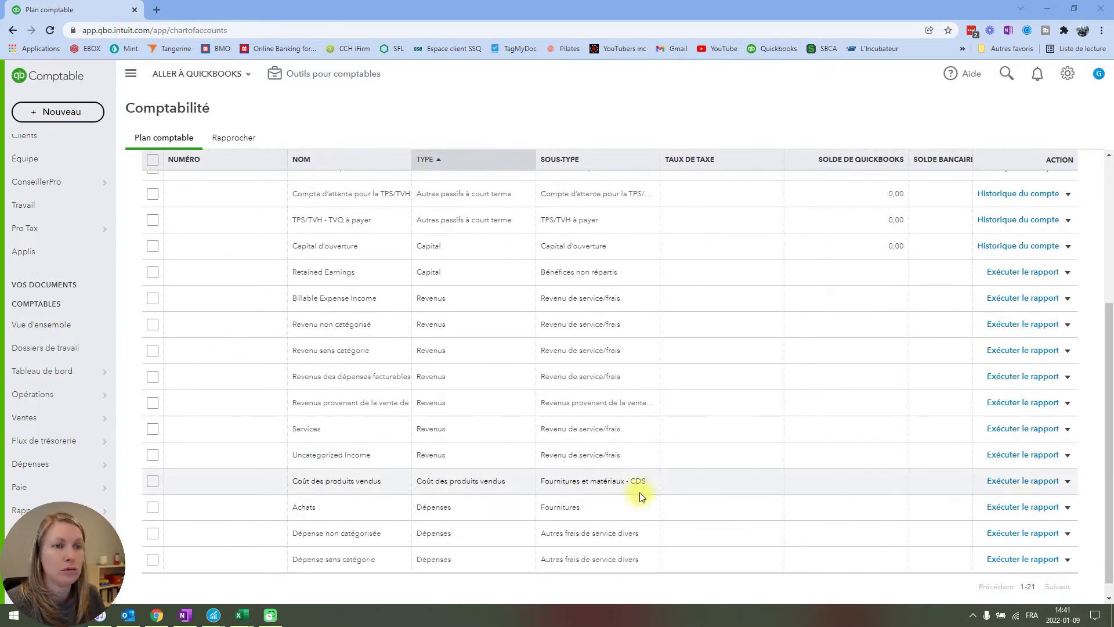
pyautogui.scroll(3, 639, 493)
pyautogui.scroll(2, 662, 485)
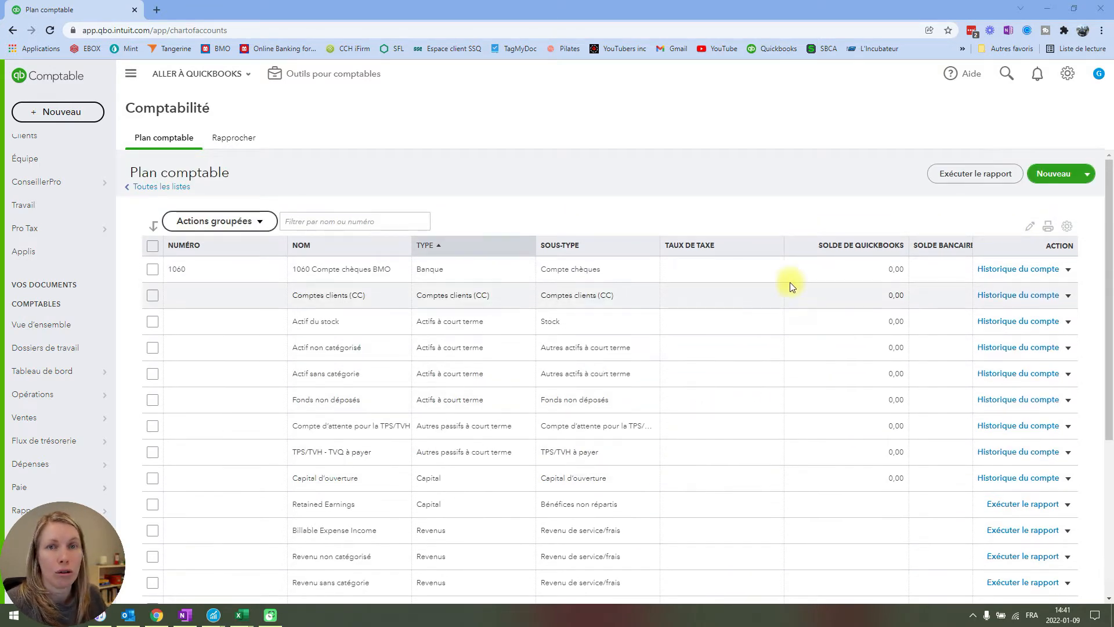
# Start a new account and examine the available account types, from Comptes clients to Autres dépenses
pyautogui.click(1055, 174)
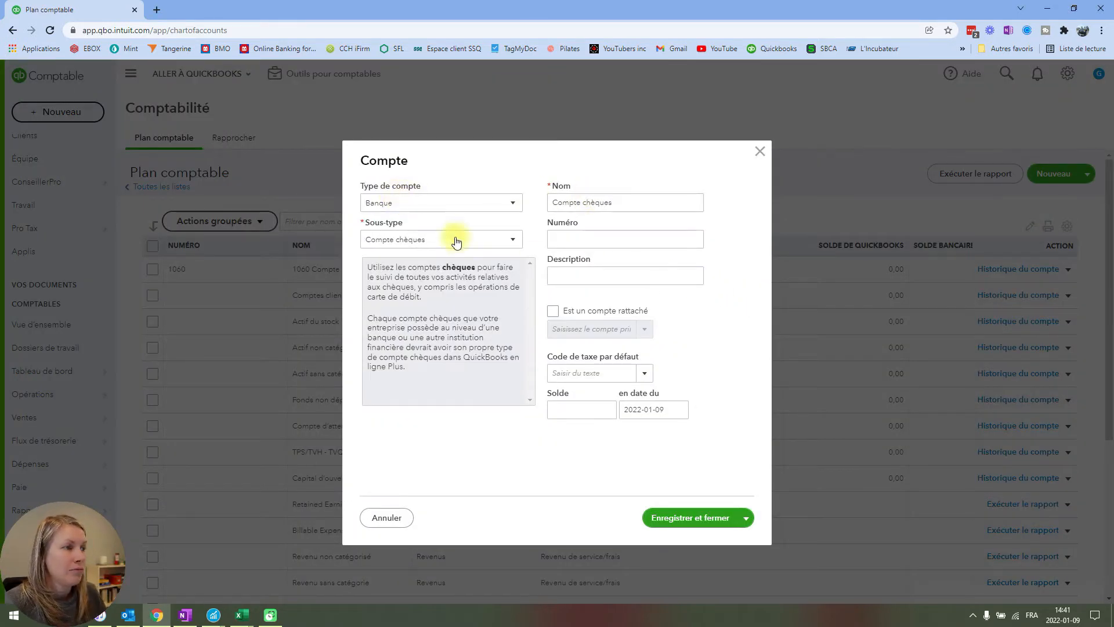
pyautogui.click(432, 203)
pyautogui.scroll(-2, 428, 391)
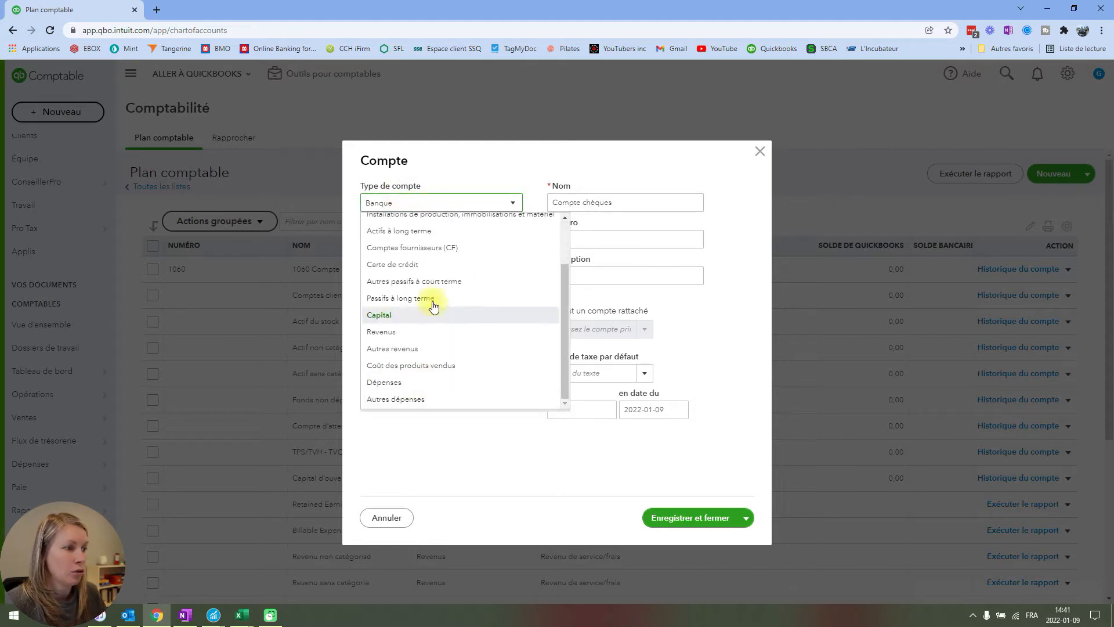
pyautogui.scroll(2, 435, 260)
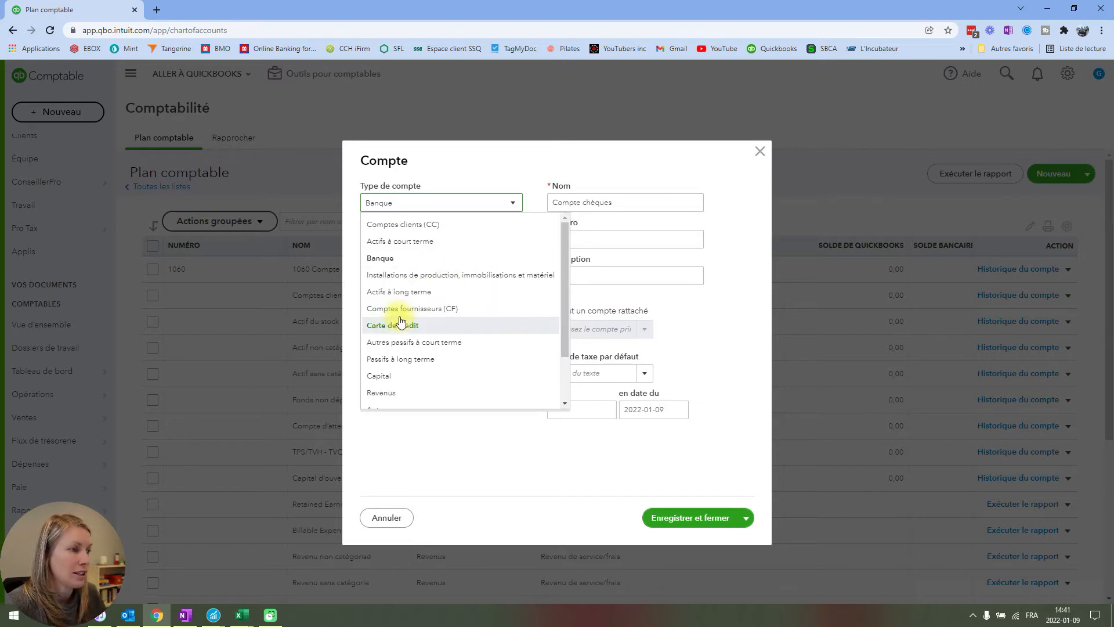
pyautogui.scroll(-1, 441, 311)
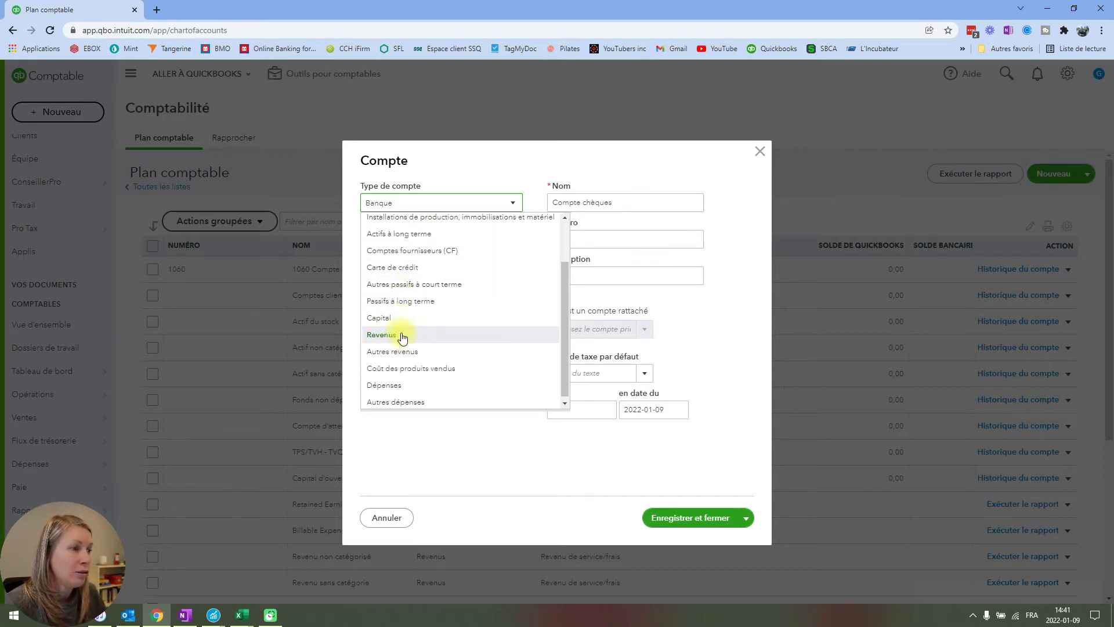
pyautogui.scroll(-1, 401, 346)
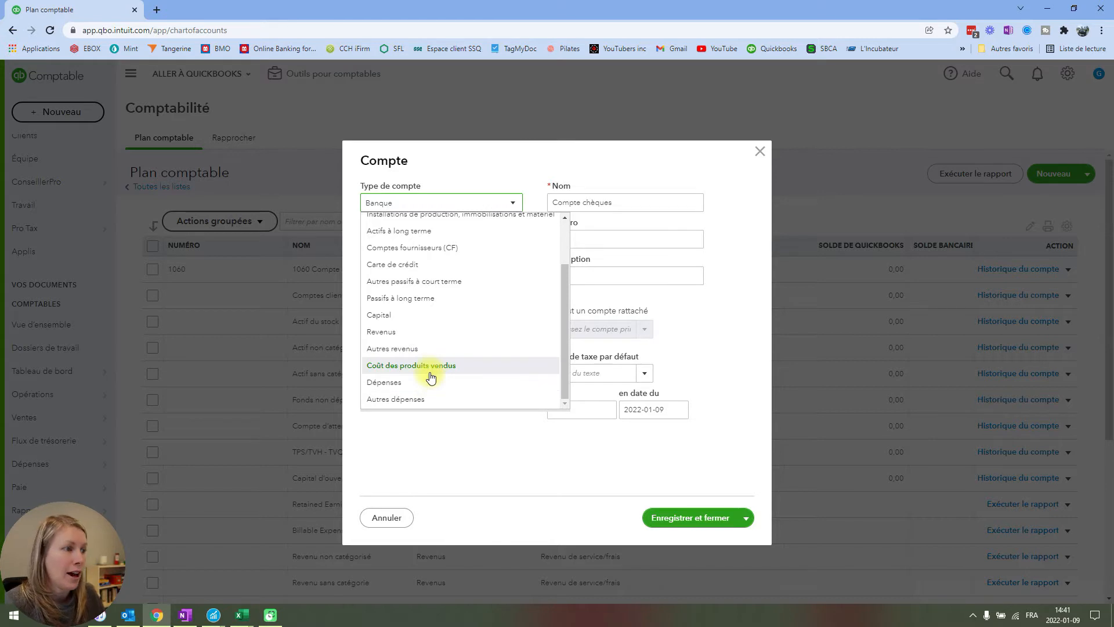
# Set the new account's type to Banque and its sub-type to Épargne
pyautogui.click(400, 203)
pyautogui.click(405, 206)
pyautogui.scroll(2, 403, 232)
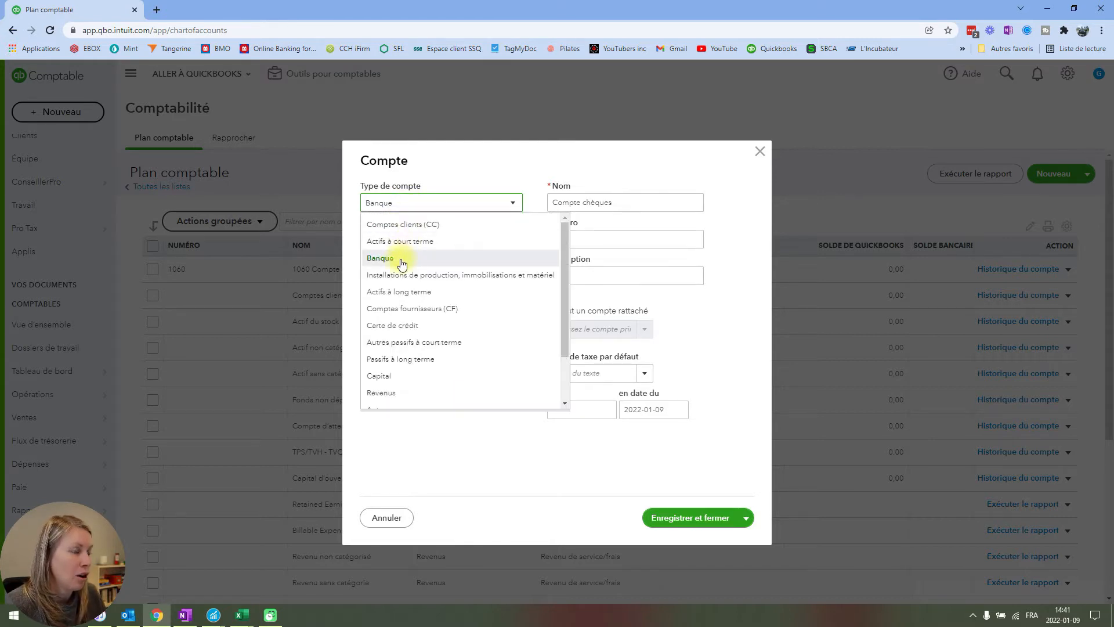
pyautogui.click(402, 259)
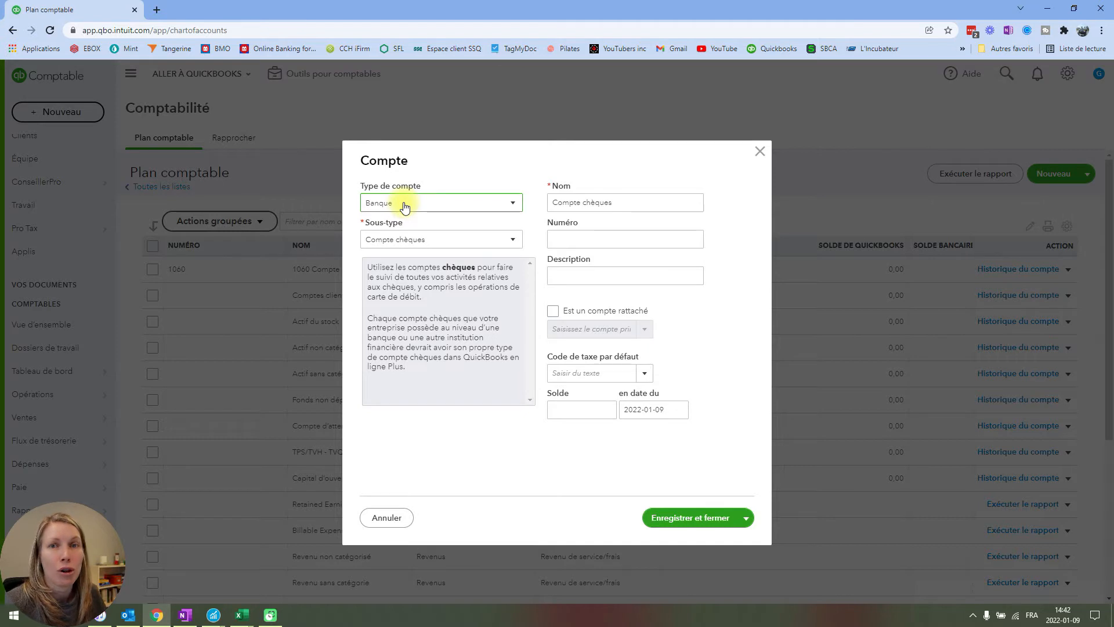
pyautogui.click(406, 240)
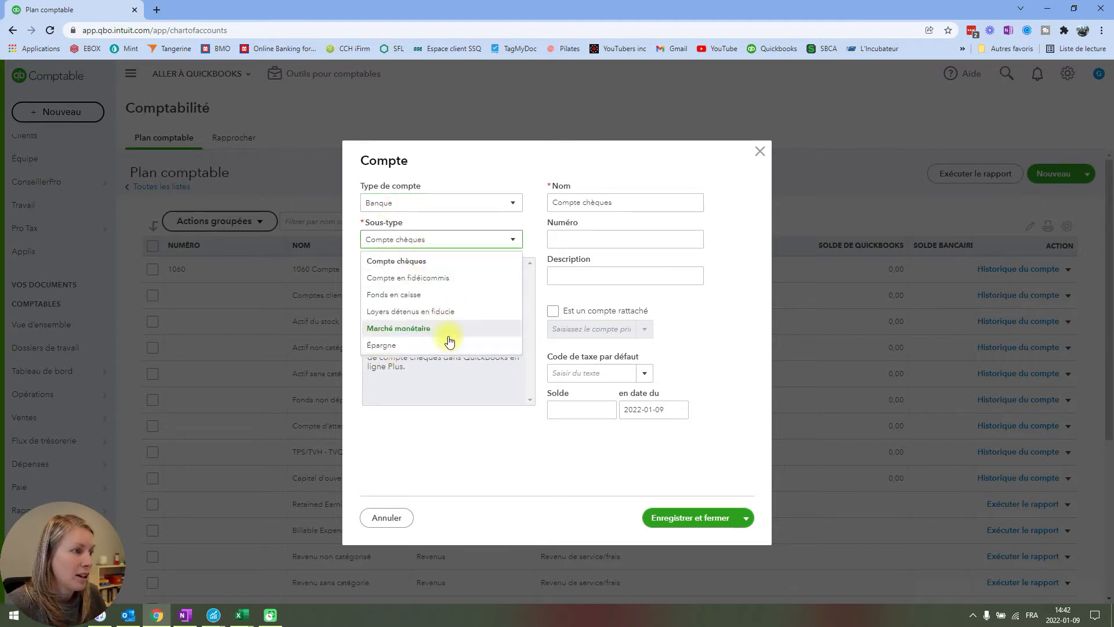
pyautogui.click(389, 349)
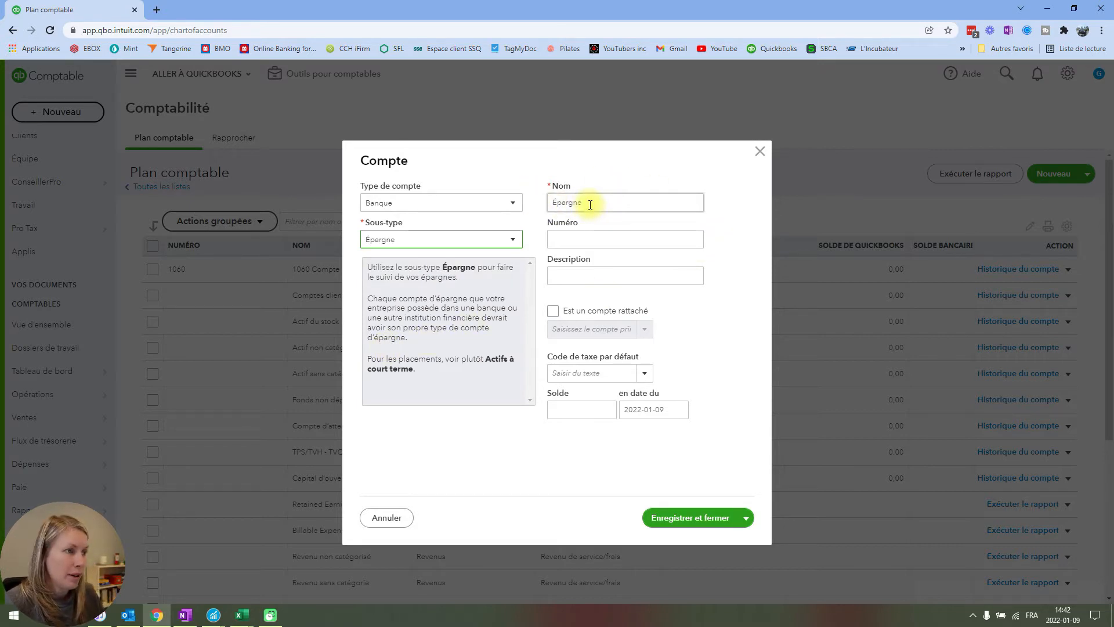
# Name the new account Compte Épargne BMO and set its number to 1055
pyautogui.press('Tab')
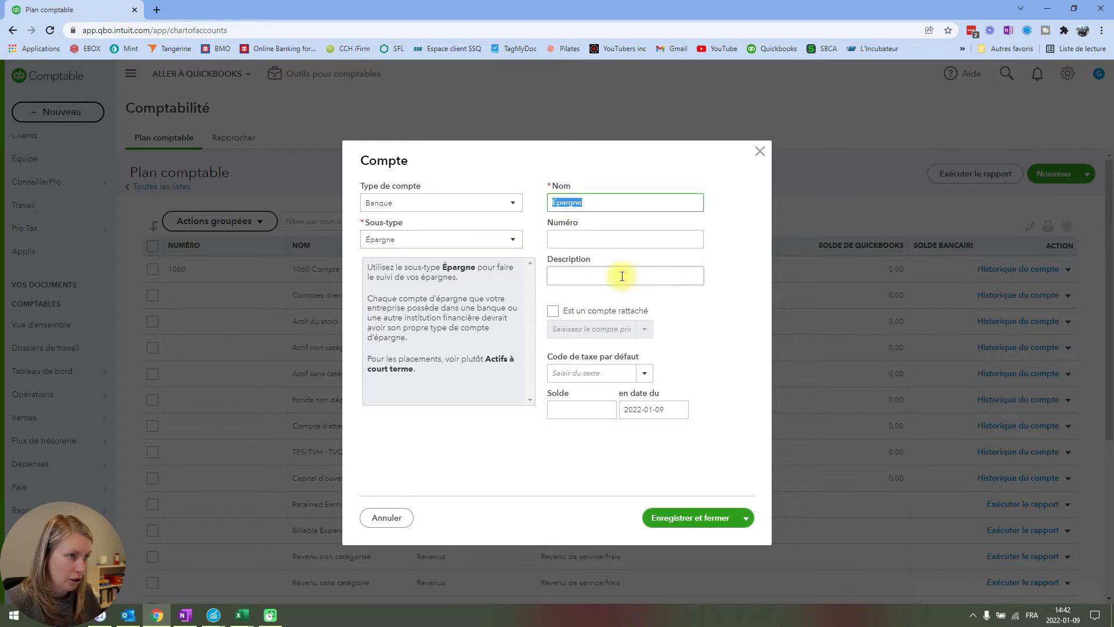
pyautogui.click(555, 203)
pyautogui.write('Compte')
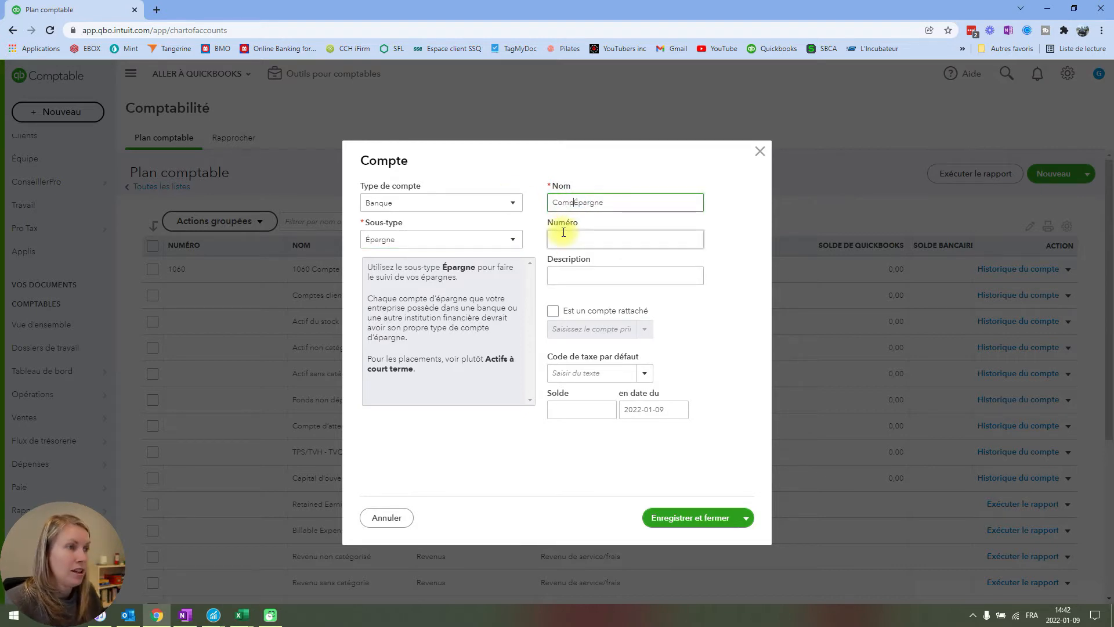
pyautogui.click(622, 203)
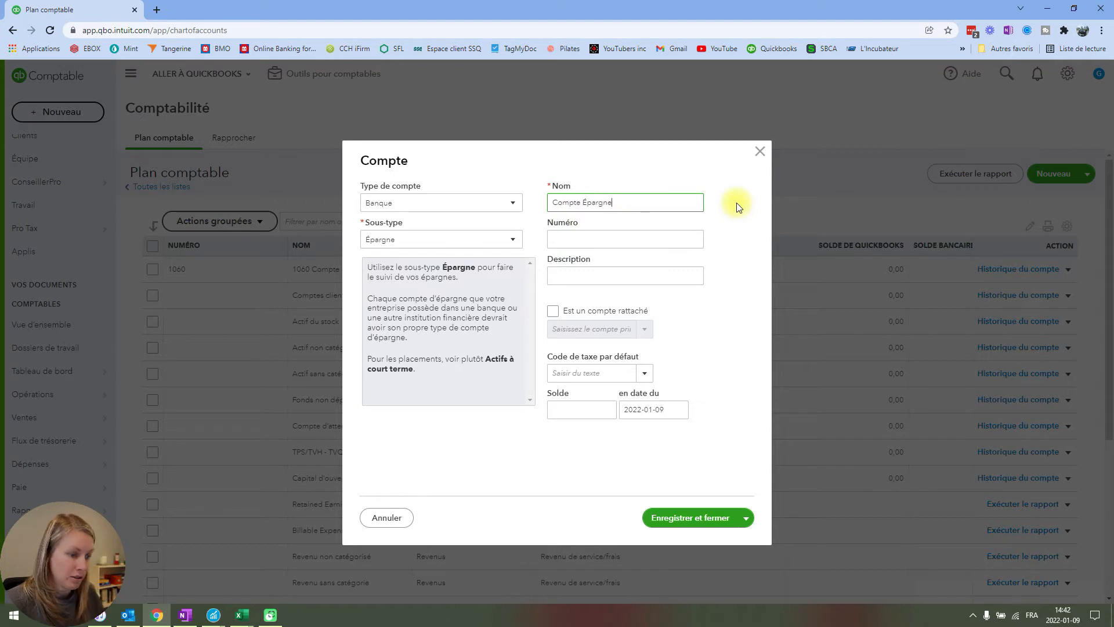
pyautogui.write('BMO')
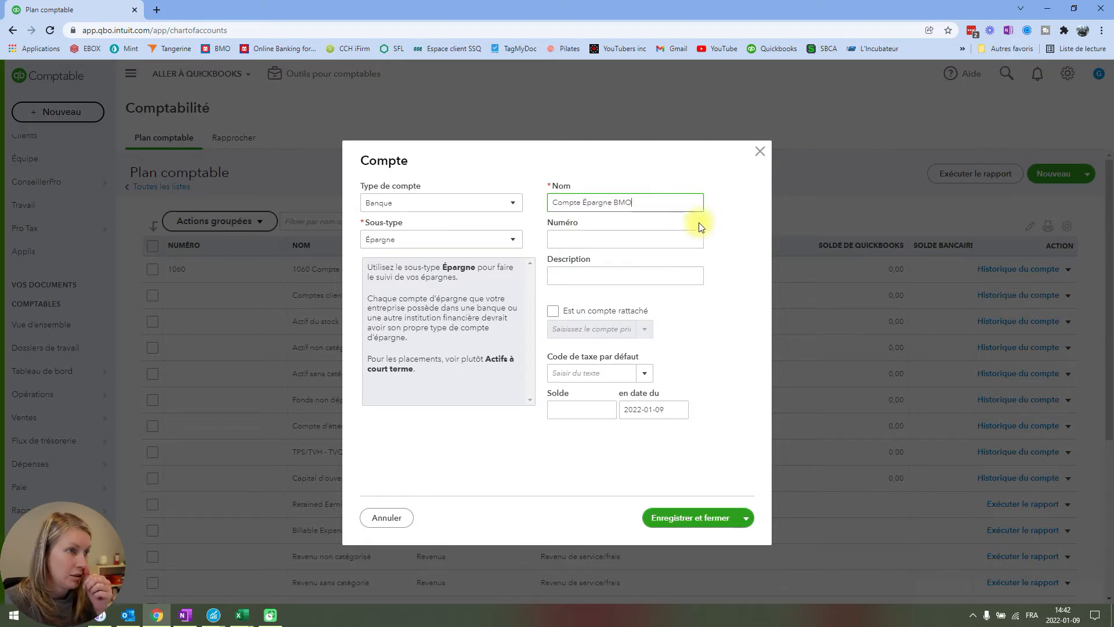
pyautogui.click(574, 238)
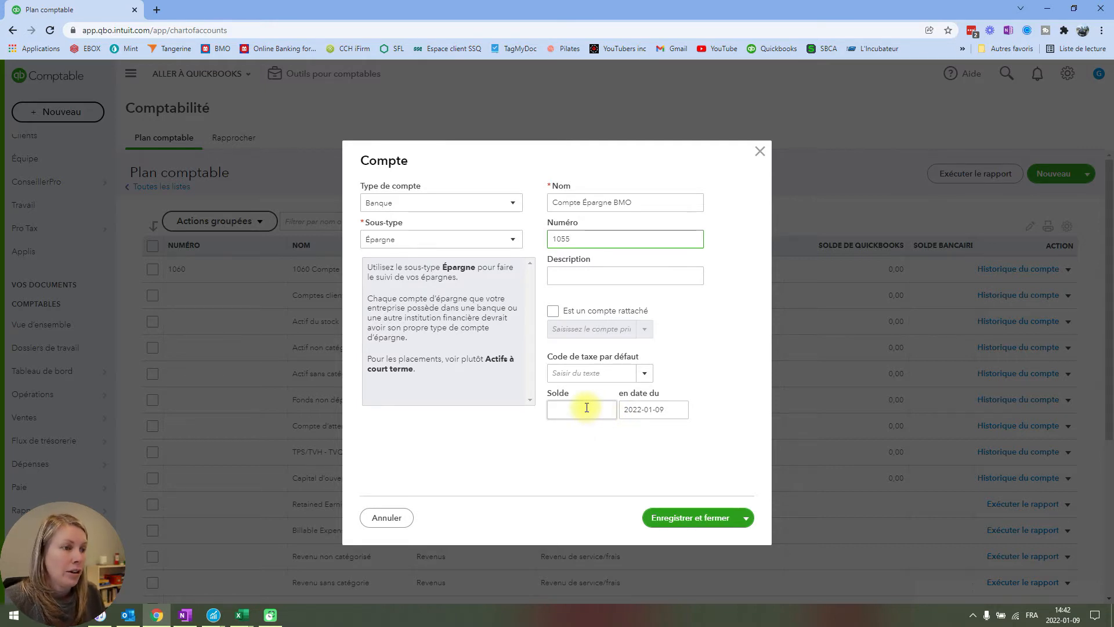
# Examine the opening balance date calendar and the default tax codes available for the new account, without changing either
pyautogui.click(677, 409)
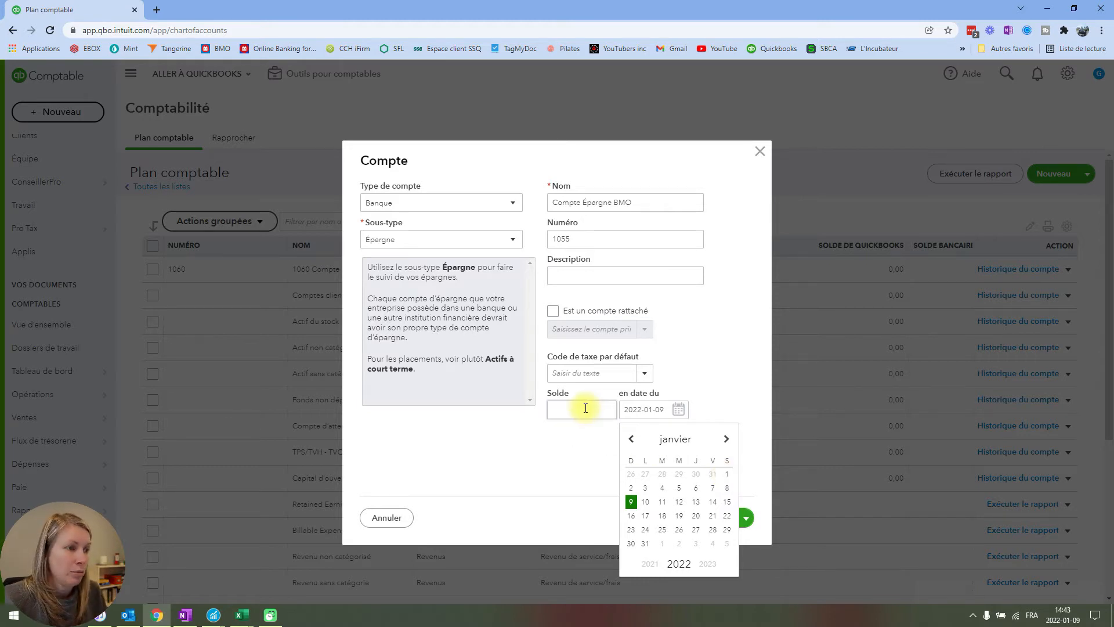
pyautogui.click(696, 351)
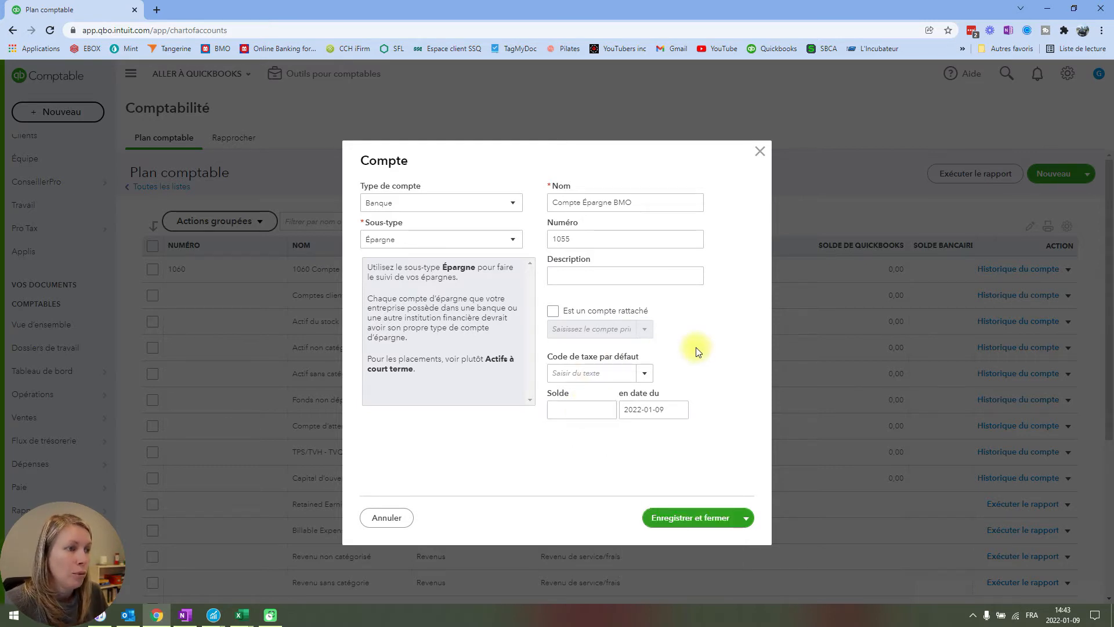
pyautogui.click(646, 379)
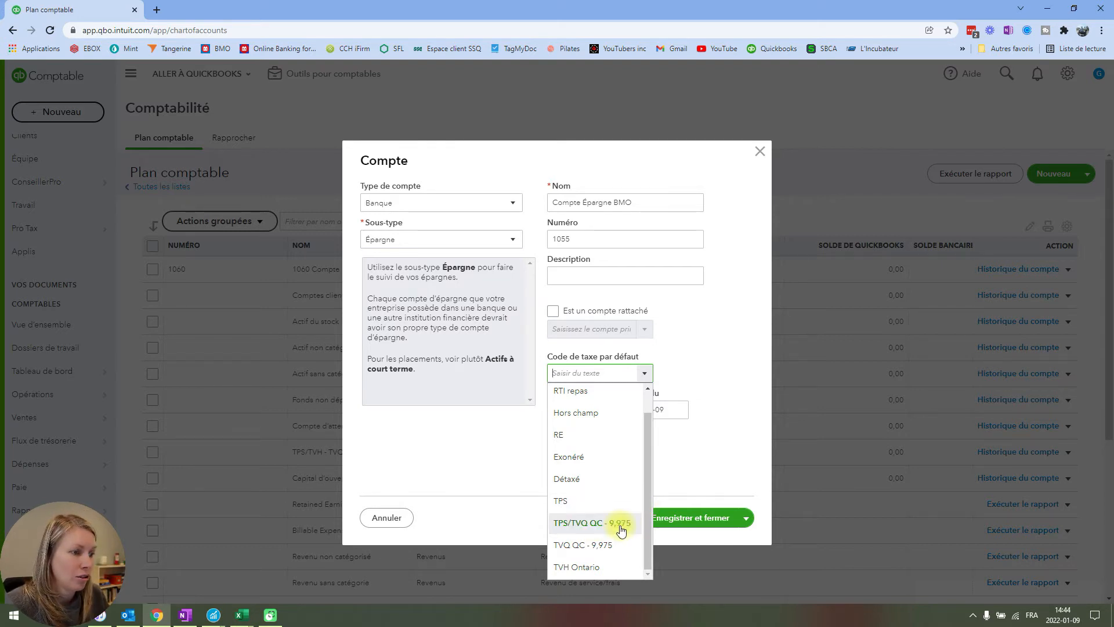
pyautogui.click(716, 485)
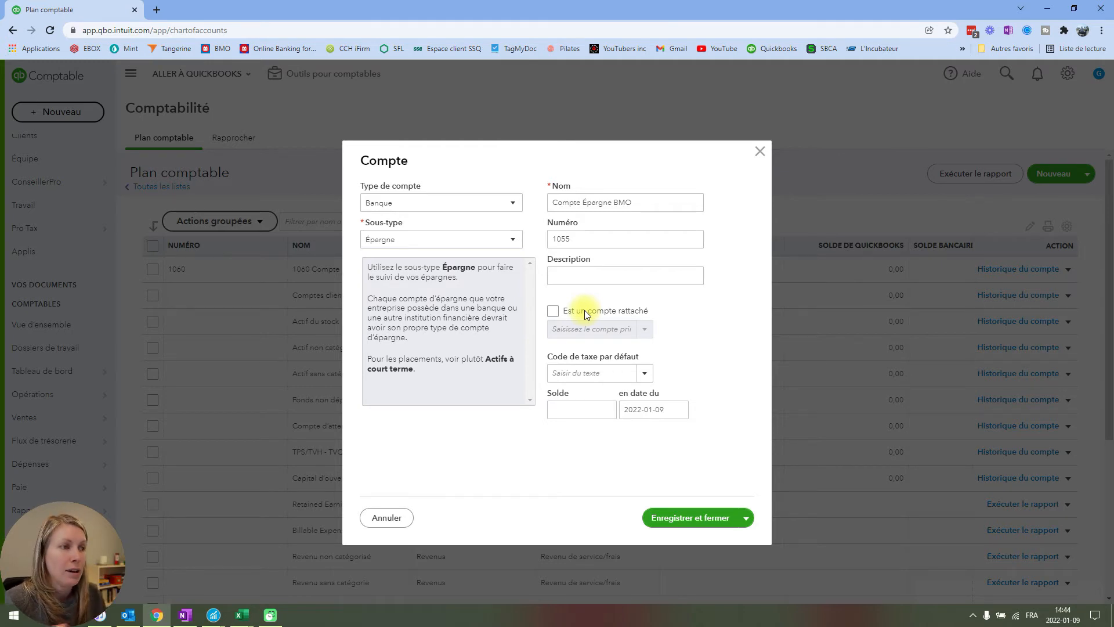
# Examine the parent accounts offered for a sub-account, leaving the new savings account unattached
pyautogui.click(555, 311)
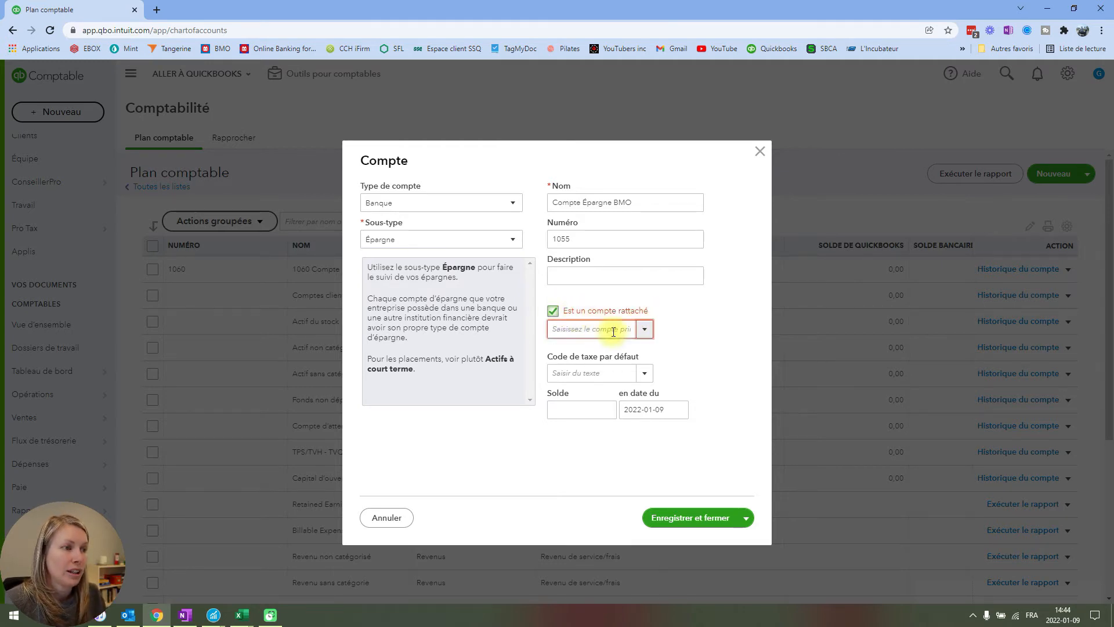
pyautogui.click(646, 329)
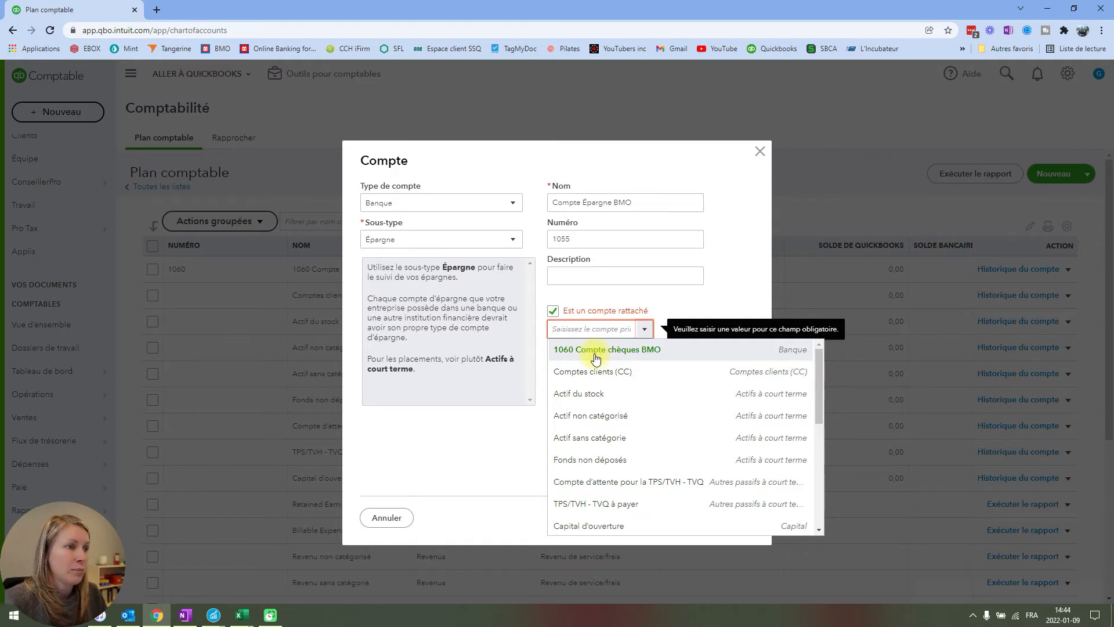
pyautogui.click(554, 311)
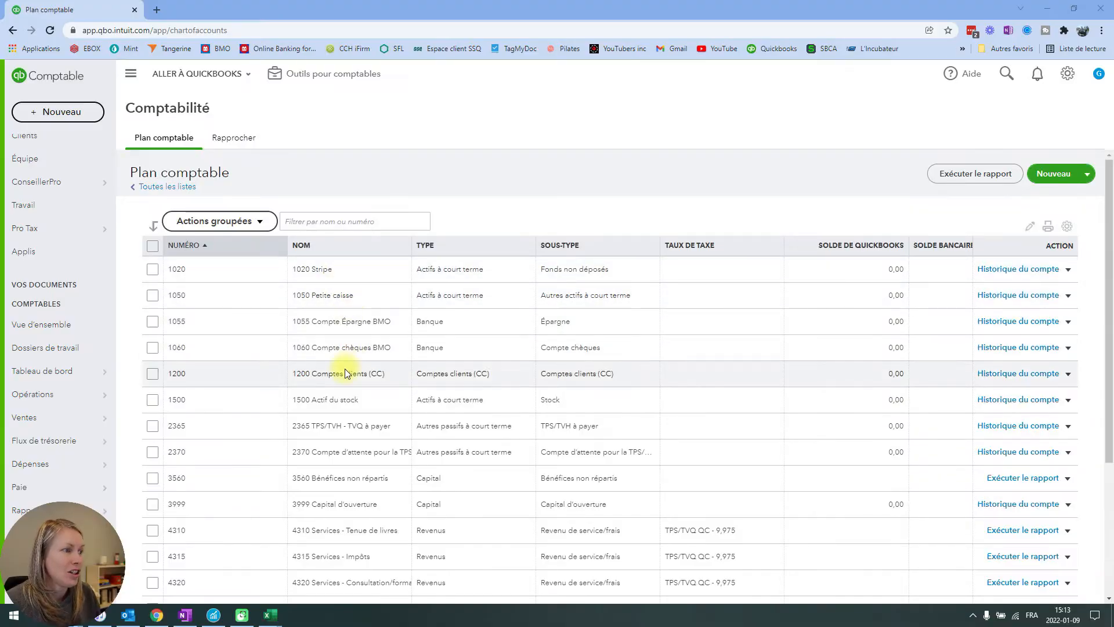
# Review the numbered chart of accounts from 1020 Stripe down to Revenus des dépenses facturables
pyautogui.scroll(-3, 344, 371)
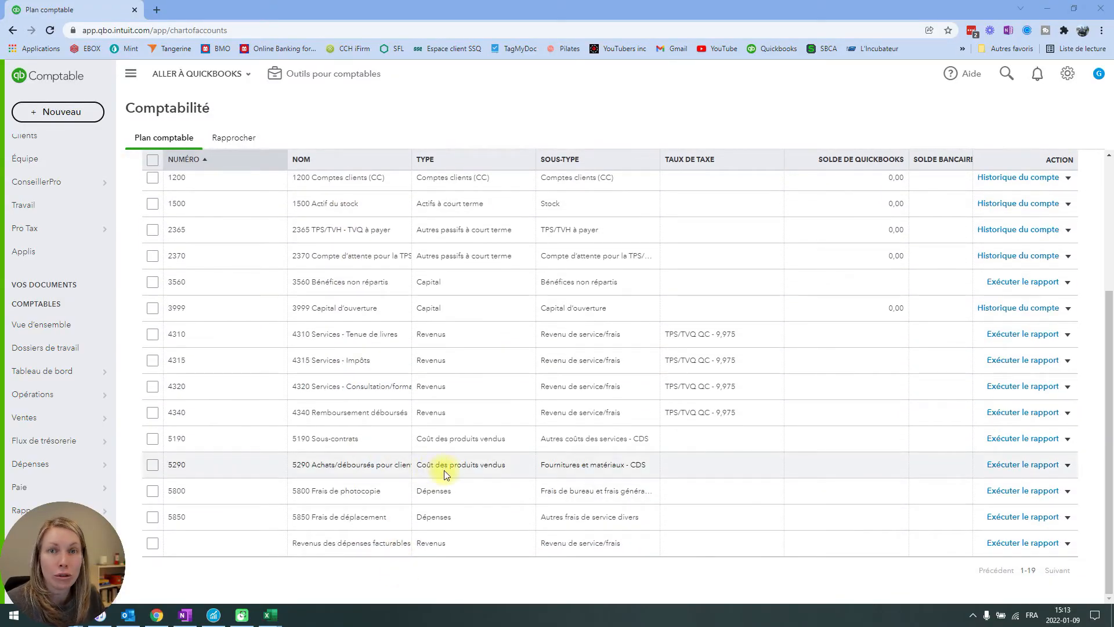
pyautogui.scroll(2, 497, 492)
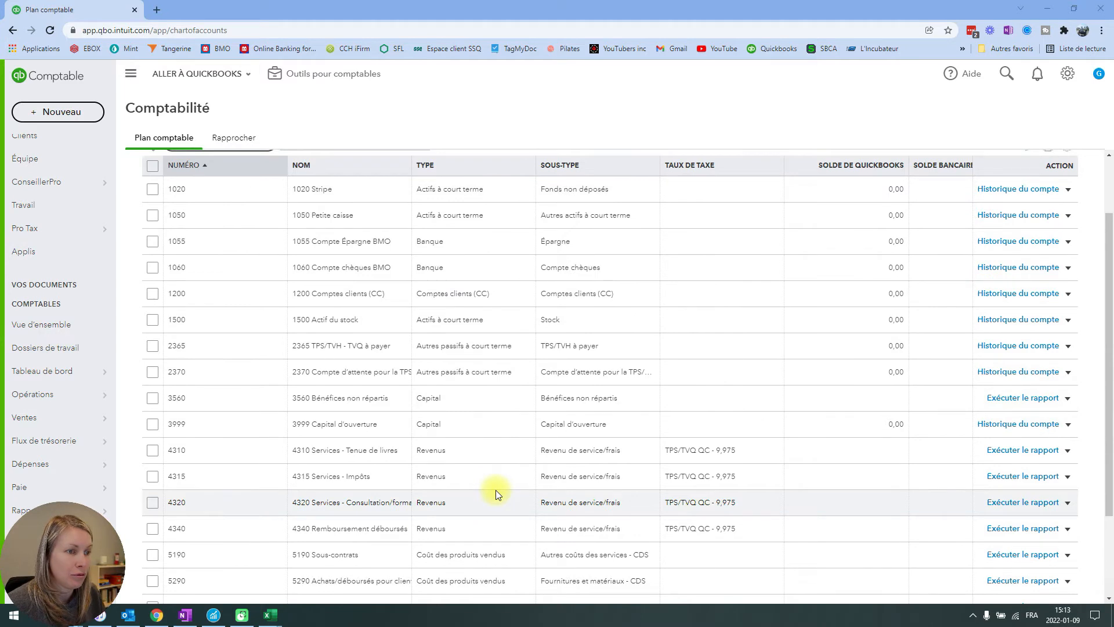
pyautogui.scroll(3, 496, 489)
pyautogui.scroll(-3, 302, 537)
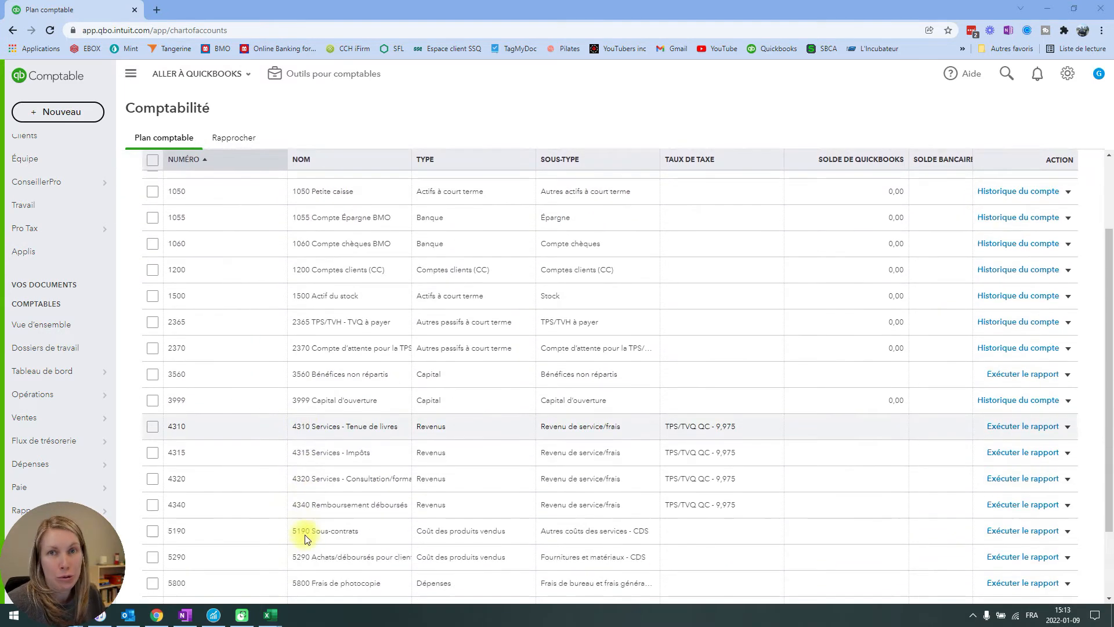
pyautogui.scroll(-2, 458, 532)
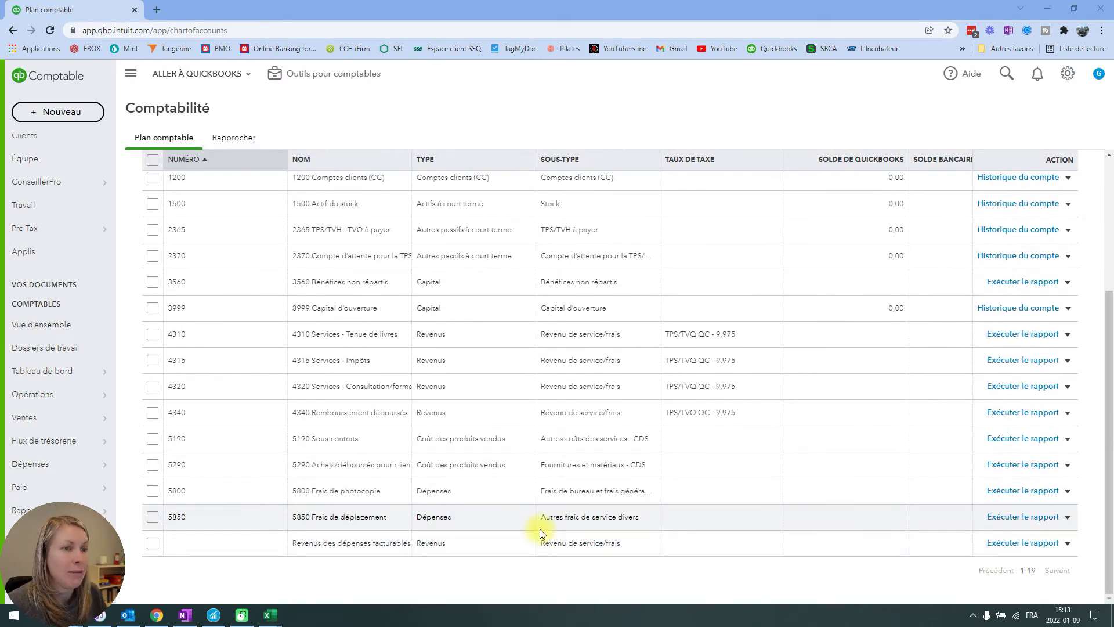
pyautogui.scroll(5, 688, 513)
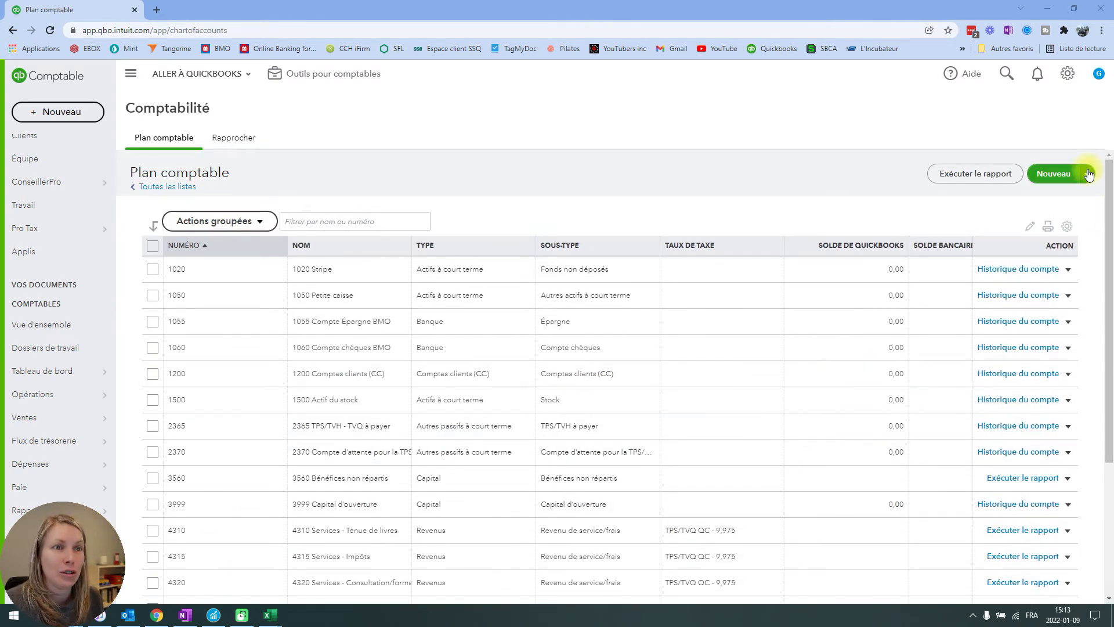
# Start an account import and switch to the QBO_plan comptable_GP workbook in Excel
pyautogui.click(1087, 174)
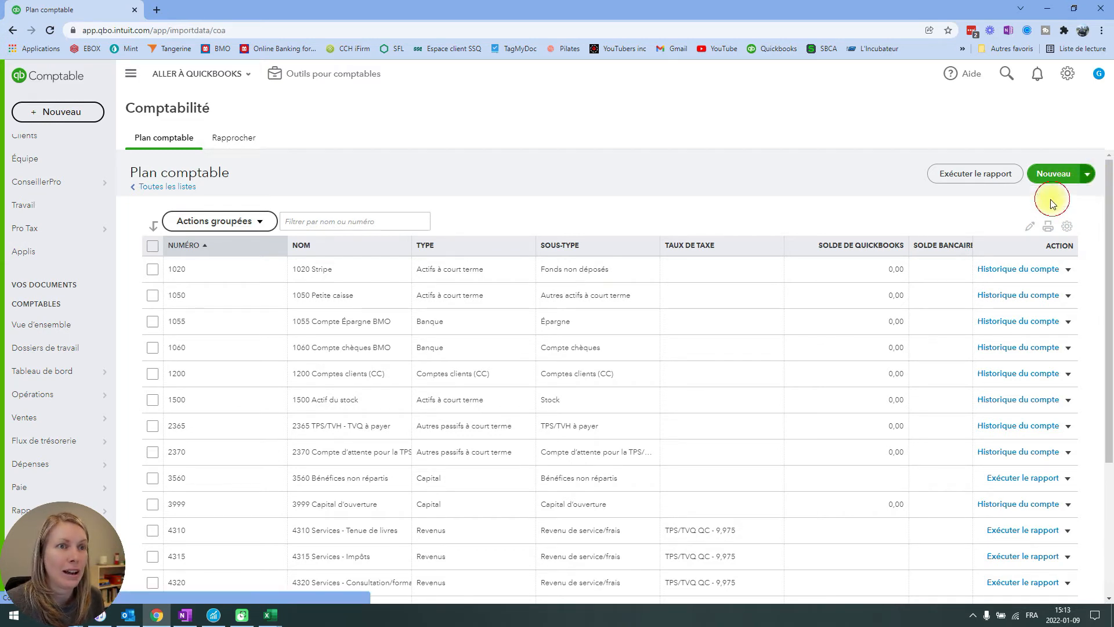
pyautogui.click(1052, 197)
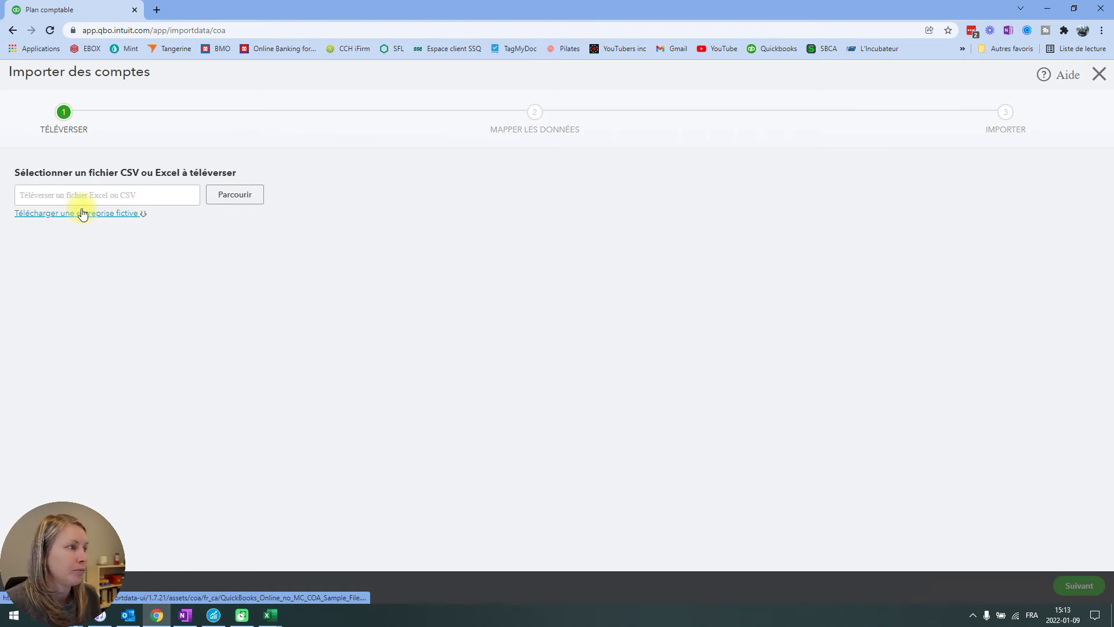
pyautogui.click(271, 616)
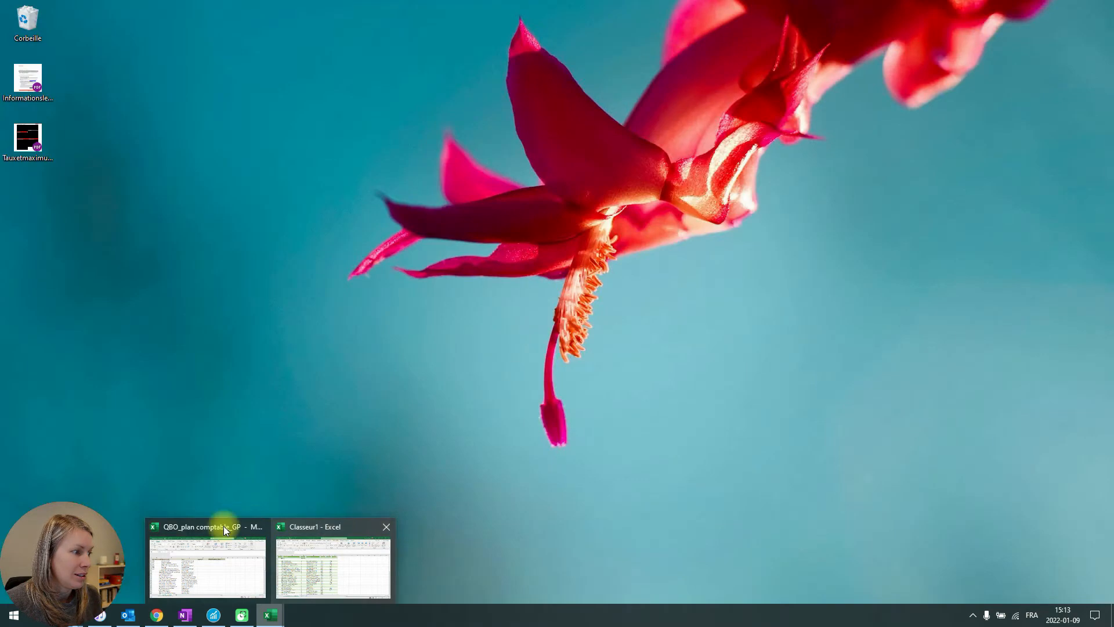
pyautogui.click(224, 527)
# Examine the workbook's account numbers, names and types, and its columns for sub-type, opening balance and date
pyautogui.scroll(-20, 478, 350)
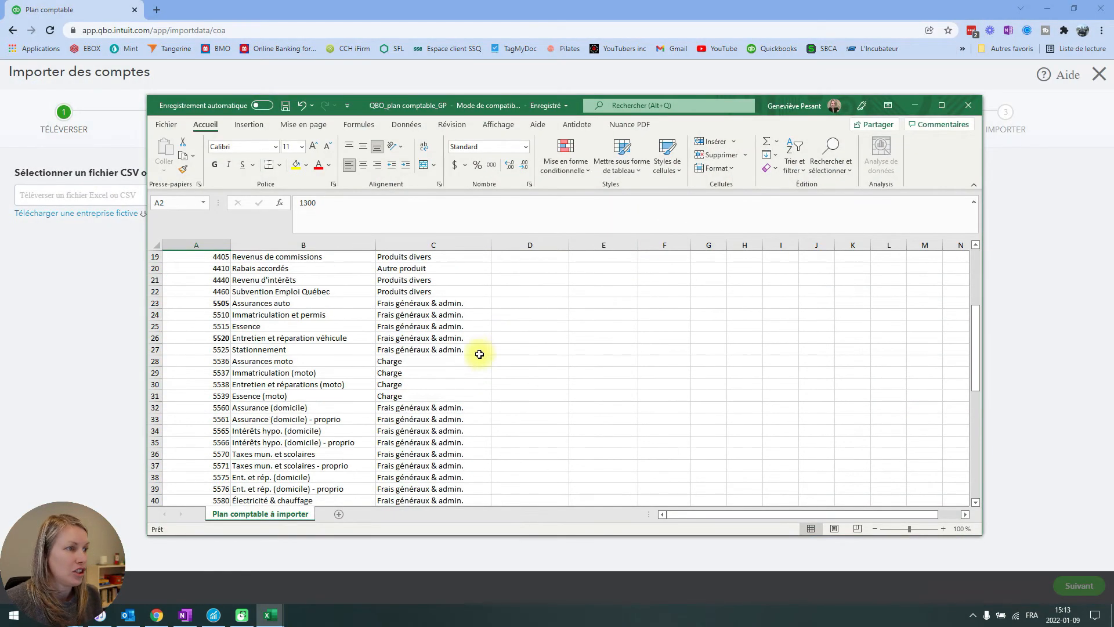
pyautogui.scroll(20, 454, 376)
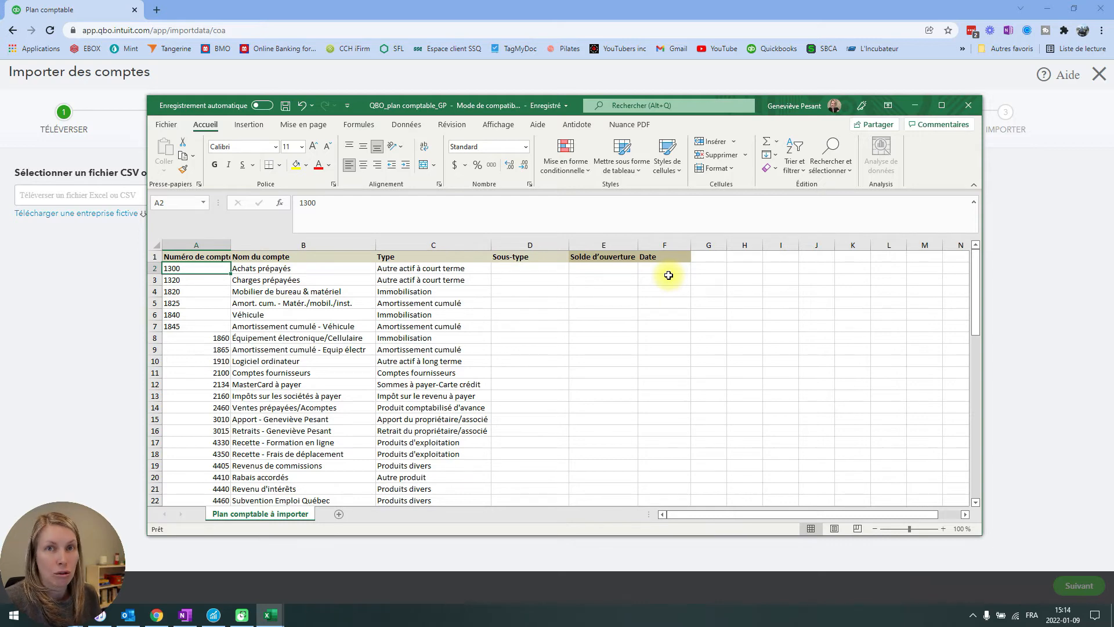
pyautogui.scroll(-3, 510, 350)
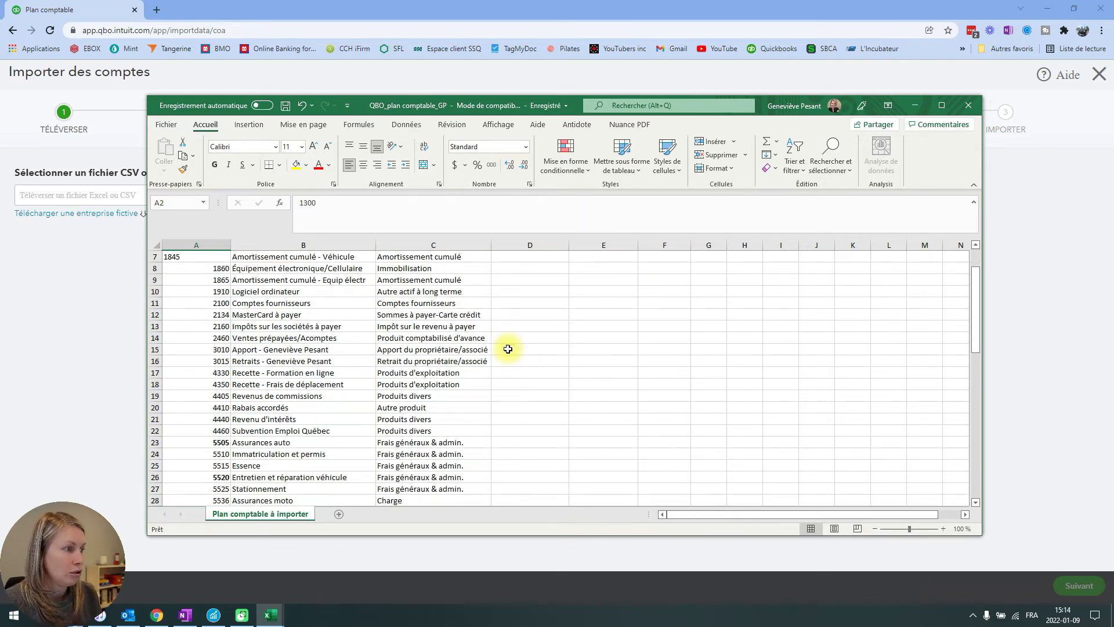
pyautogui.scroll(3, 510, 350)
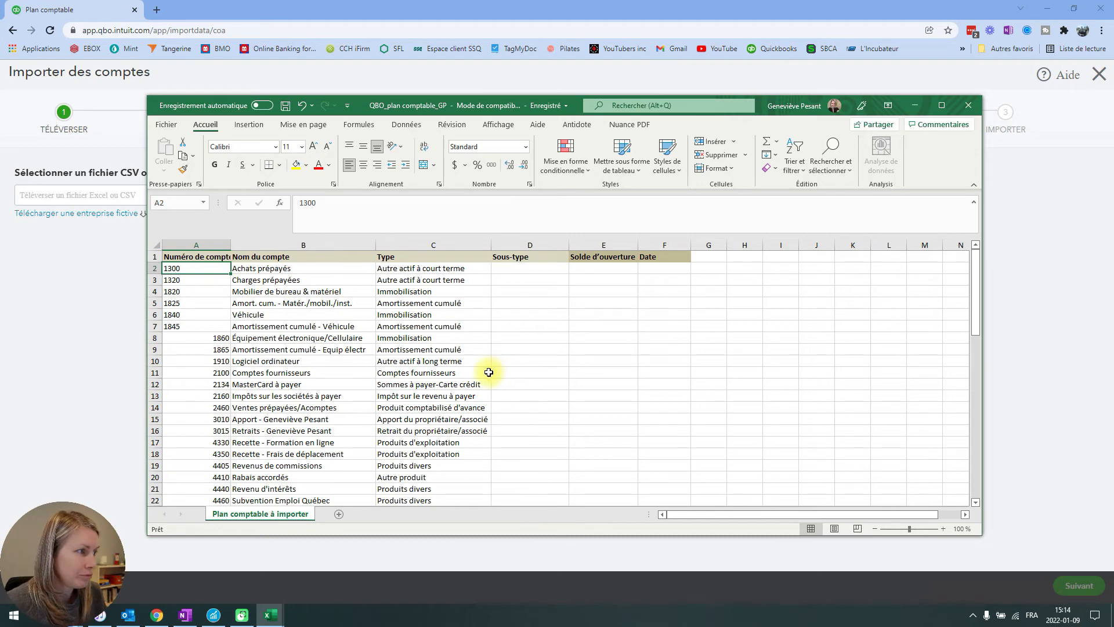
pyautogui.scroll(-13, 354, 296)
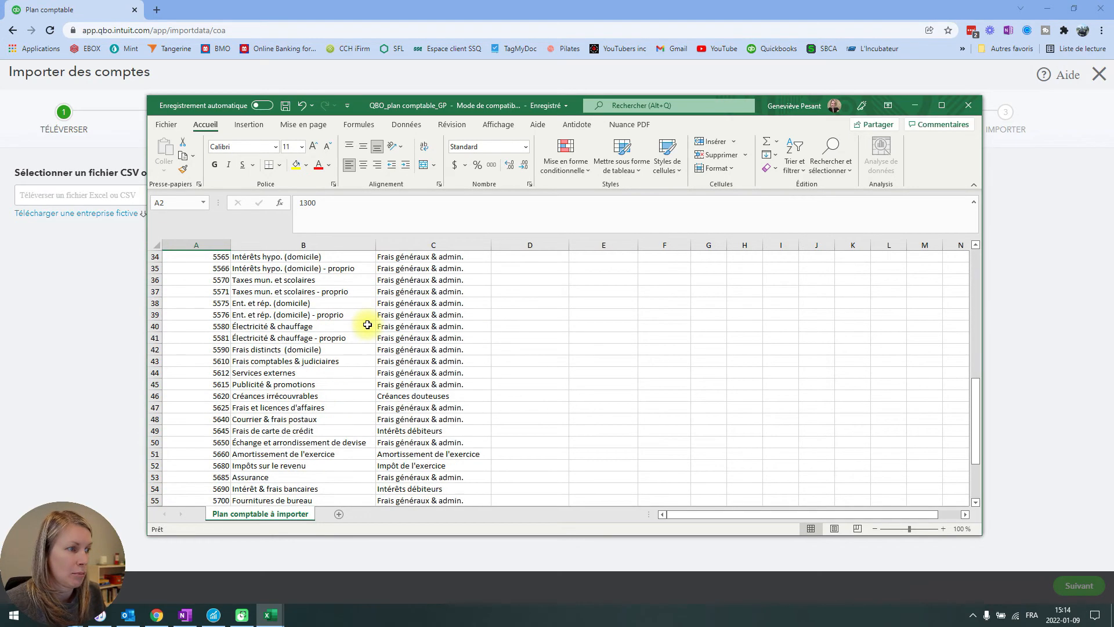
pyautogui.scroll(11, 367, 325)
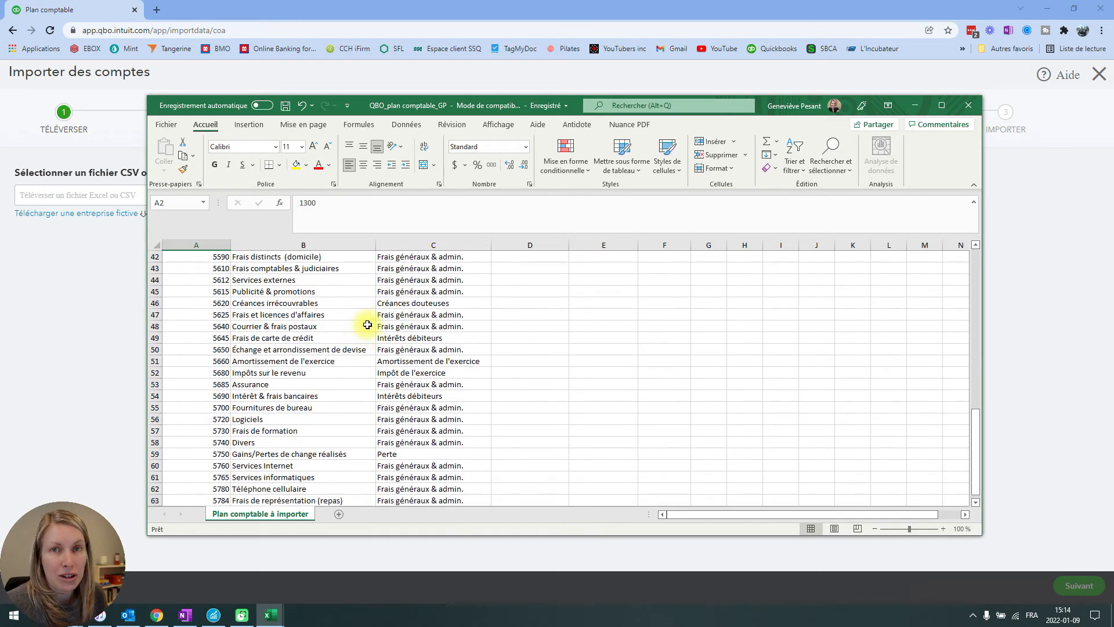
pyautogui.scroll(2, 367, 325)
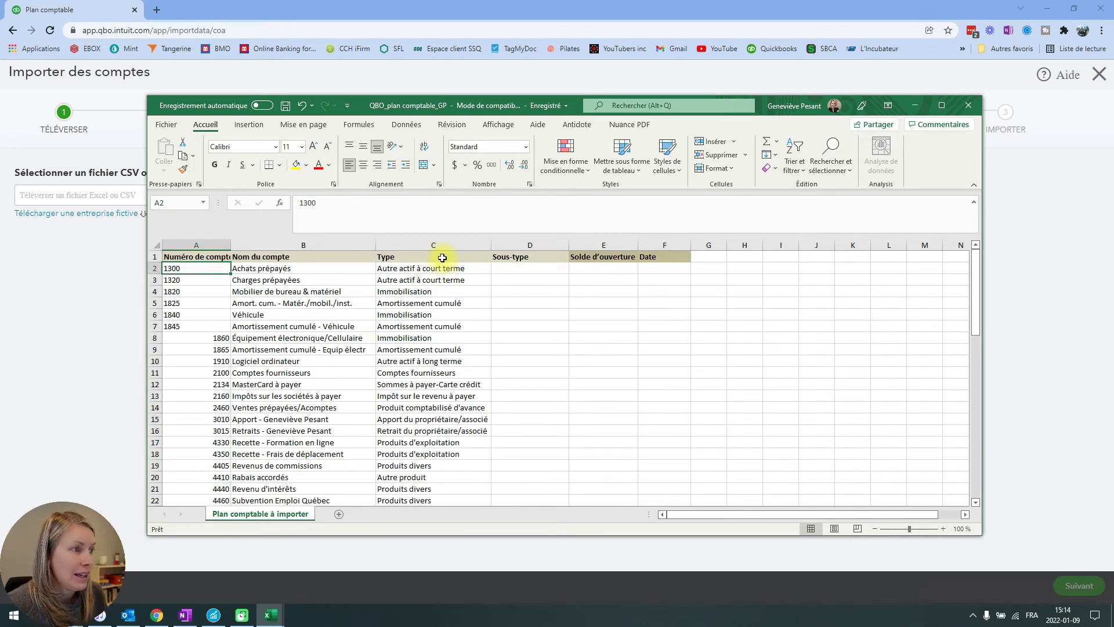
pyautogui.scroll(-12, 429, 395)
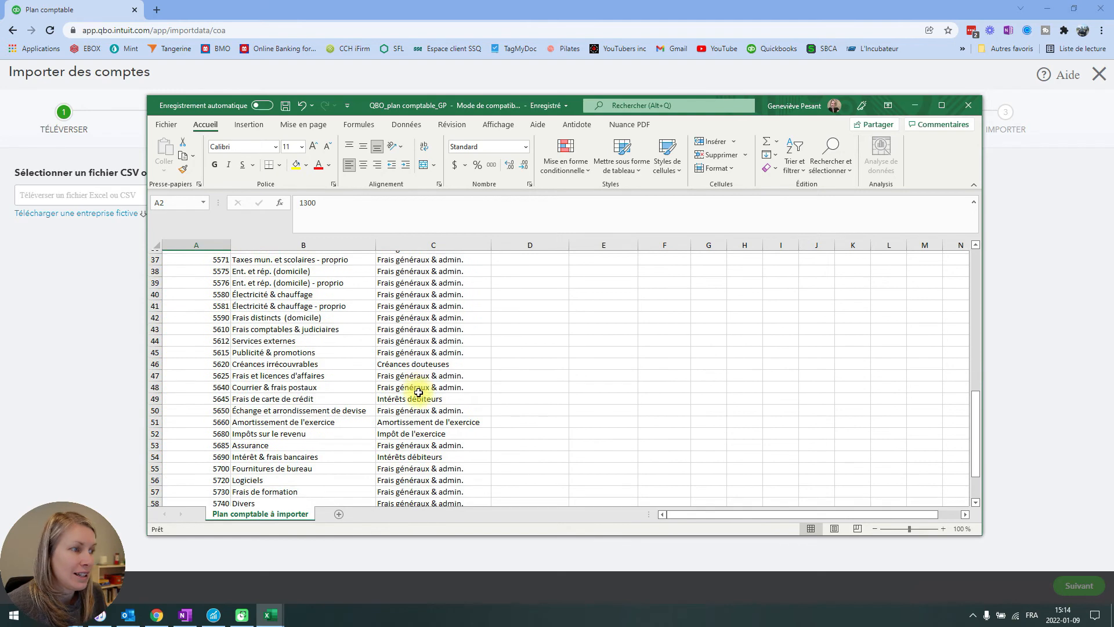
pyautogui.scroll(-4, 429, 388)
pyautogui.scroll(16, 435, 386)
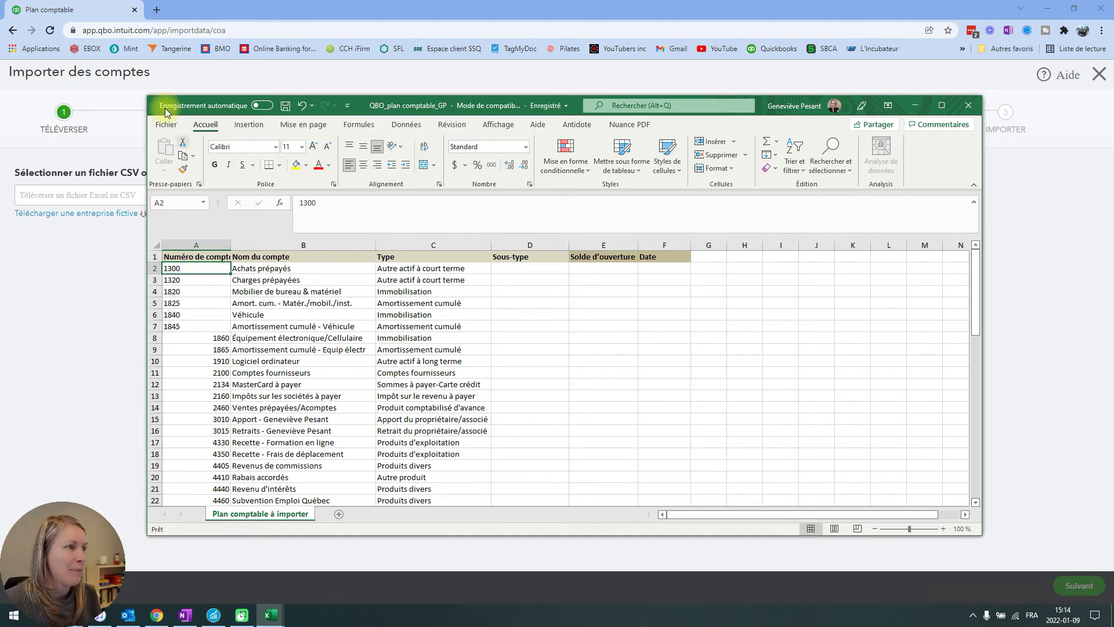
# Return to the QuickBooks import page, upload QBO_plan comptable_GP.xls and continue to the field mapping
pyautogui.click(914, 105)
pyautogui.click(248, 198)
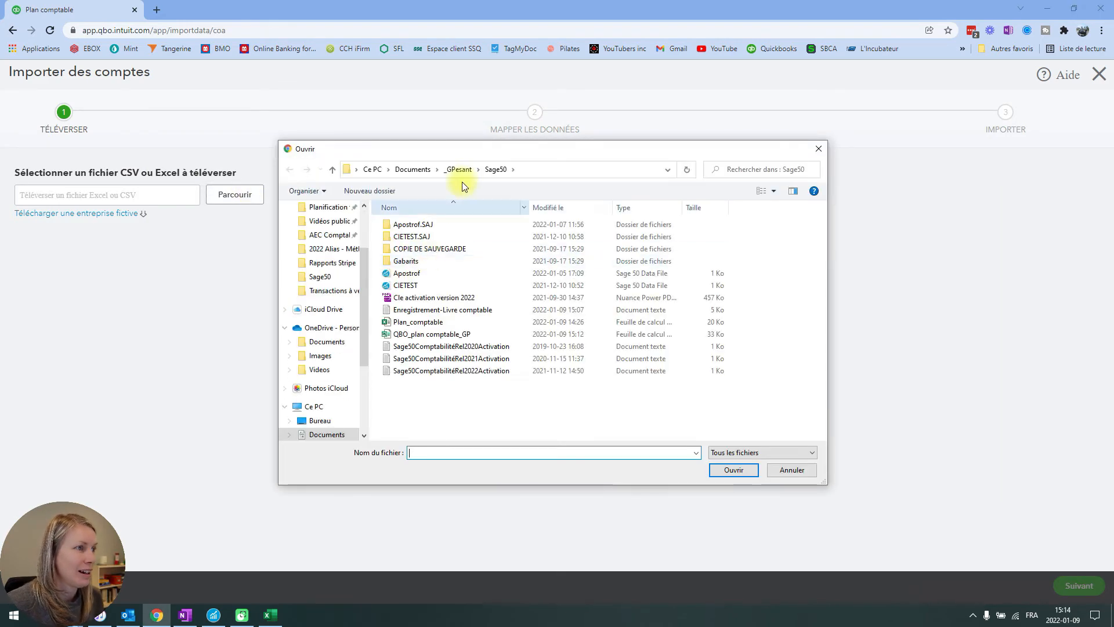
pyautogui.click(423, 333)
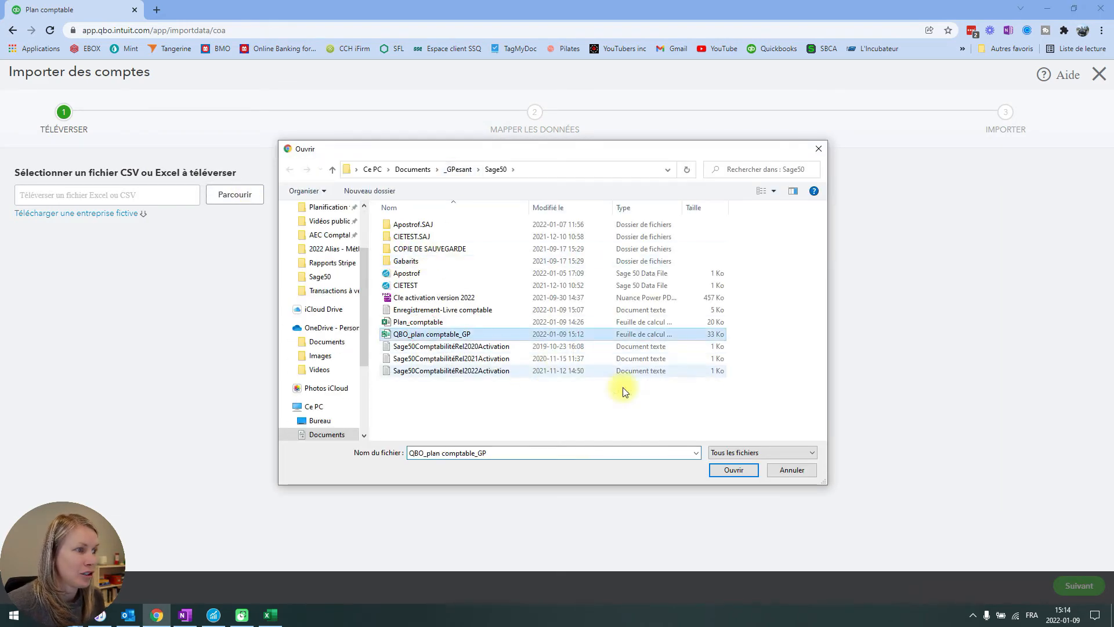
pyautogui.click(733, 470)
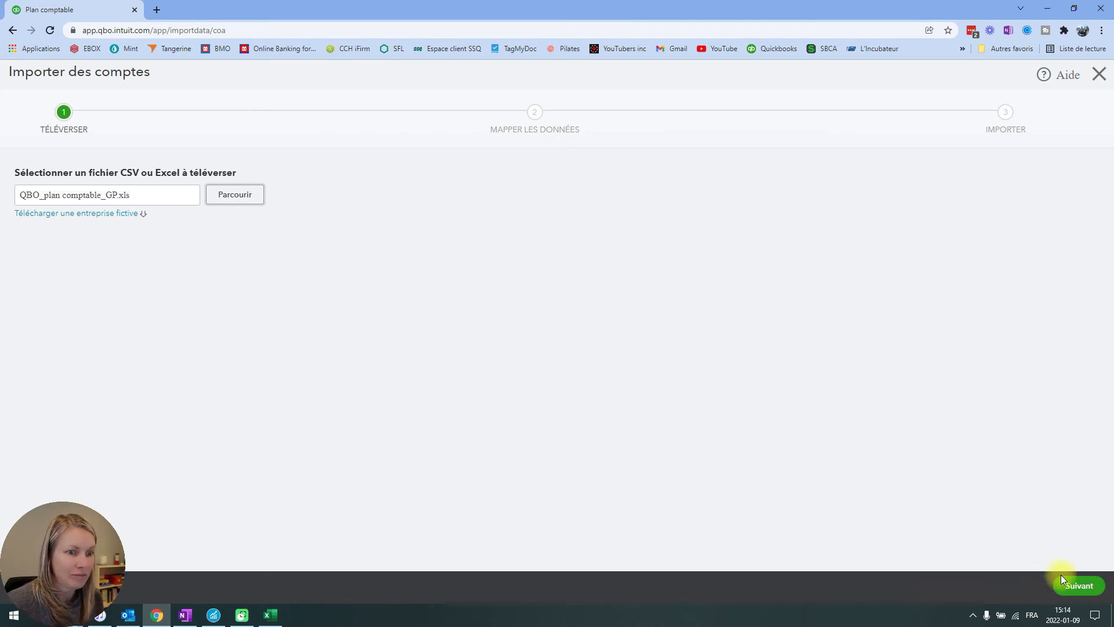
pyautogui.click(1077, 584)
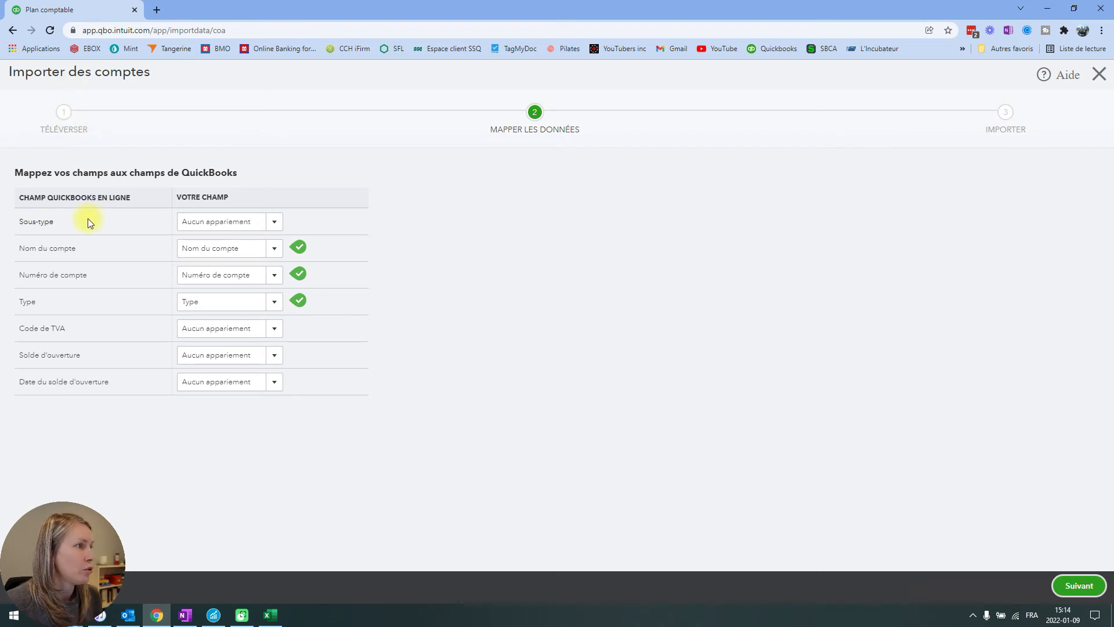
# Check the matching options for Sous-type, keep it at Aucun appariement and continue to the final import stage
pyautogui.click(274, 223)
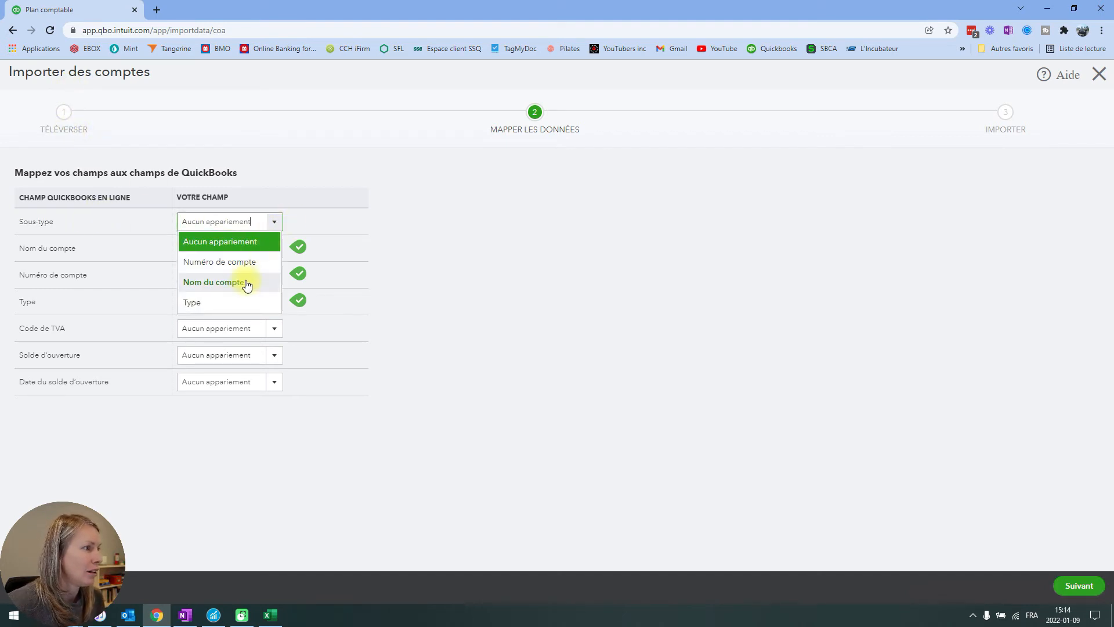
pyautogui.click(441, 242)
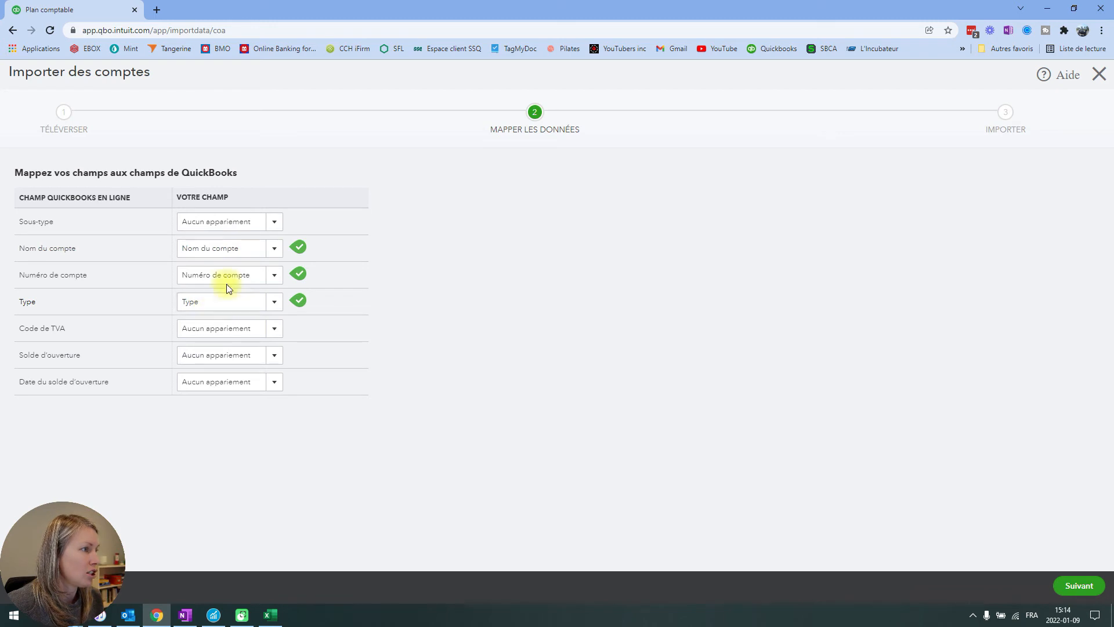
pyautogui.click(276, 220)
pyautogui.click(276, 221)
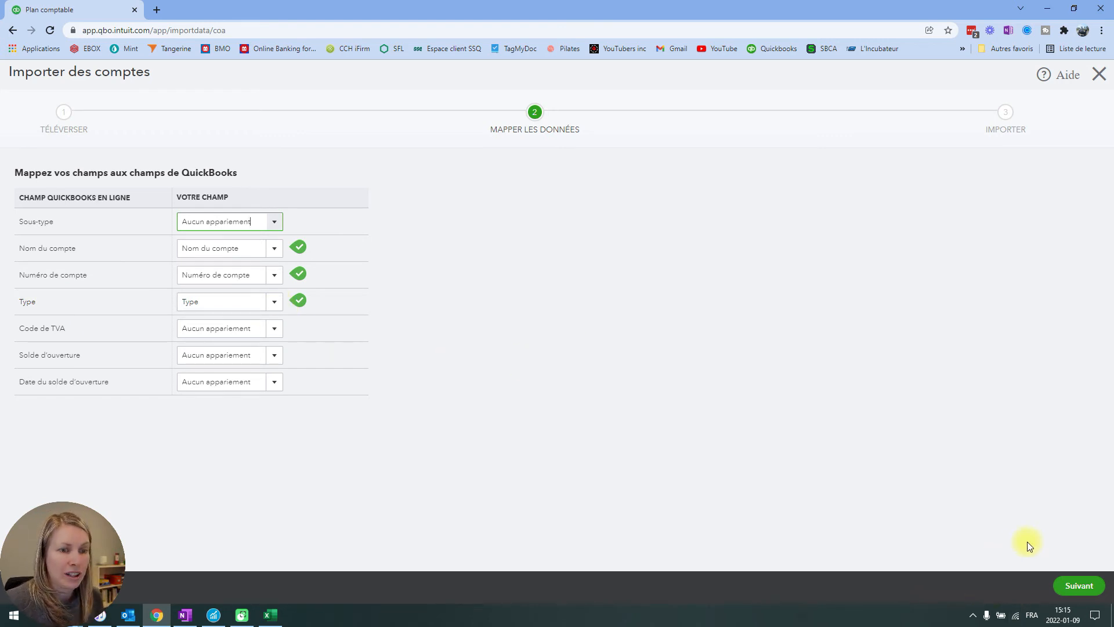
pyautogui.click(1072, 585)
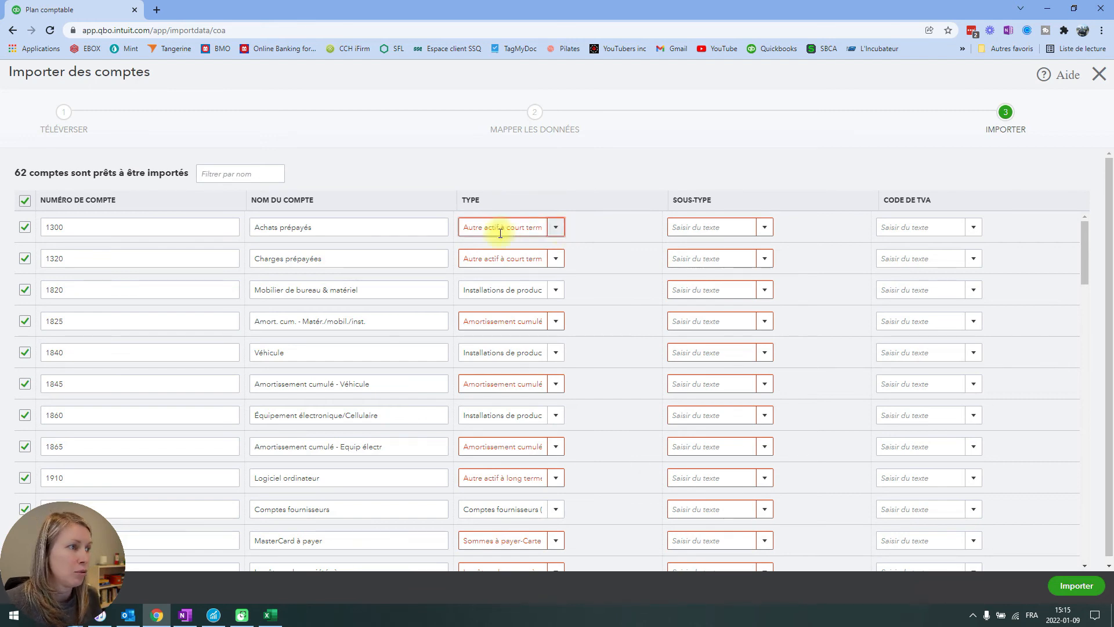
# Review the accounts prepared for import, including their names, types and missing sub-types, down to Frais de représentation (repas)
pyautogui.scroll(-1, 92, 479)
pyautogui.scroll(-12, 92, 480)
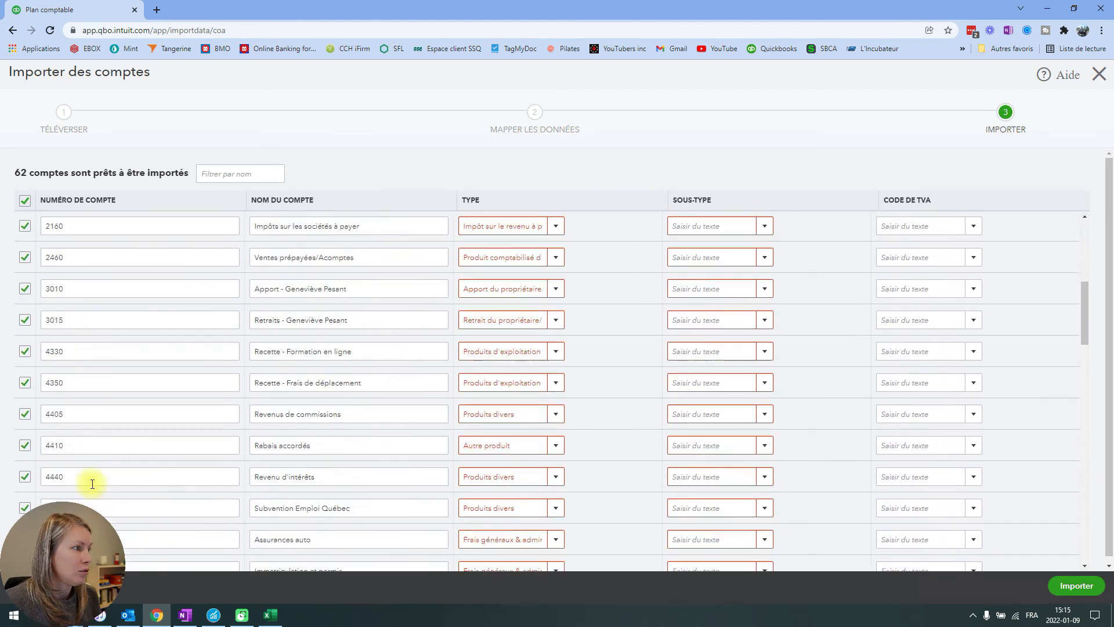
pyautogui.scroll(5, 317, 364)
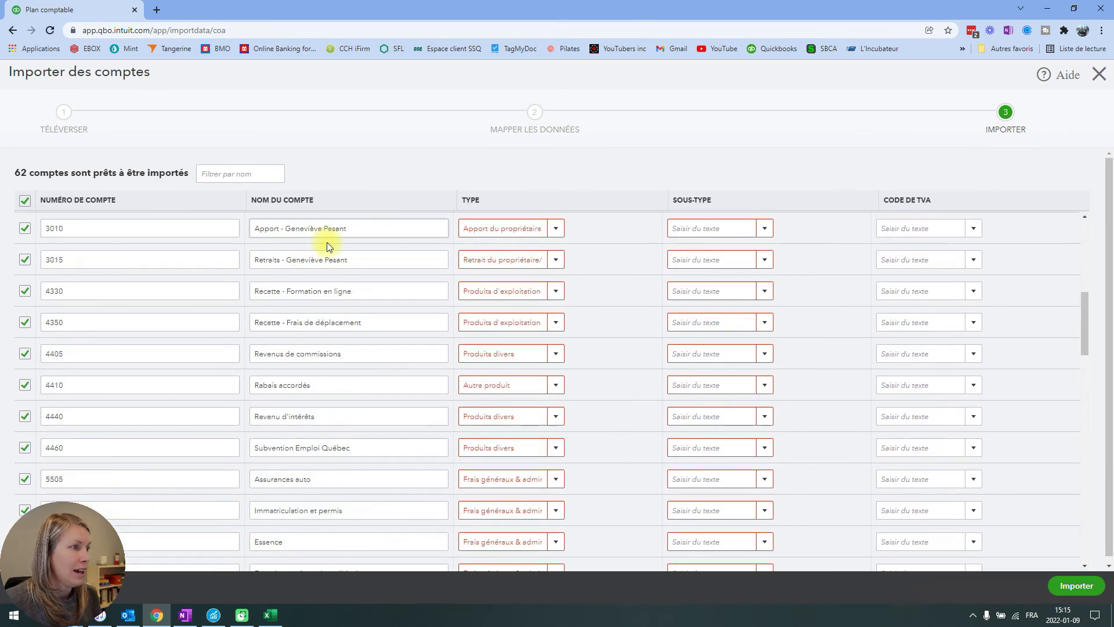
pyautogui.scroll(-5, 318, 485)
pyautogui.scroll(-15, 323, 495)
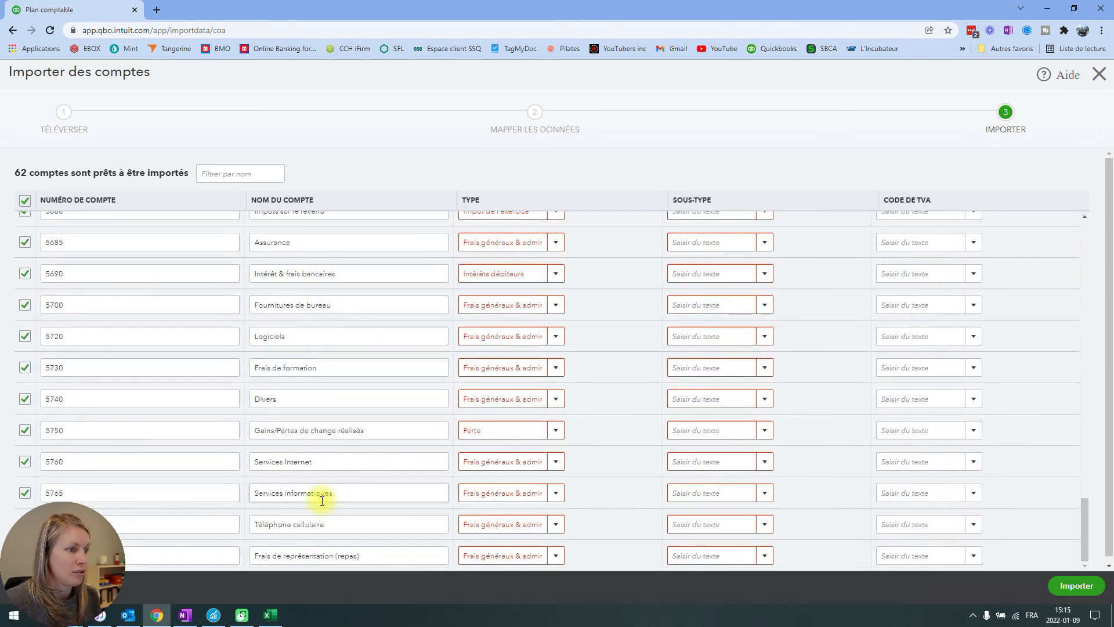
# Assign account 1300 Achats prépayés the type Actifs à court terme and the sub-type Dépenses prépayées
pyautogui.scroll(10, 439, 486)
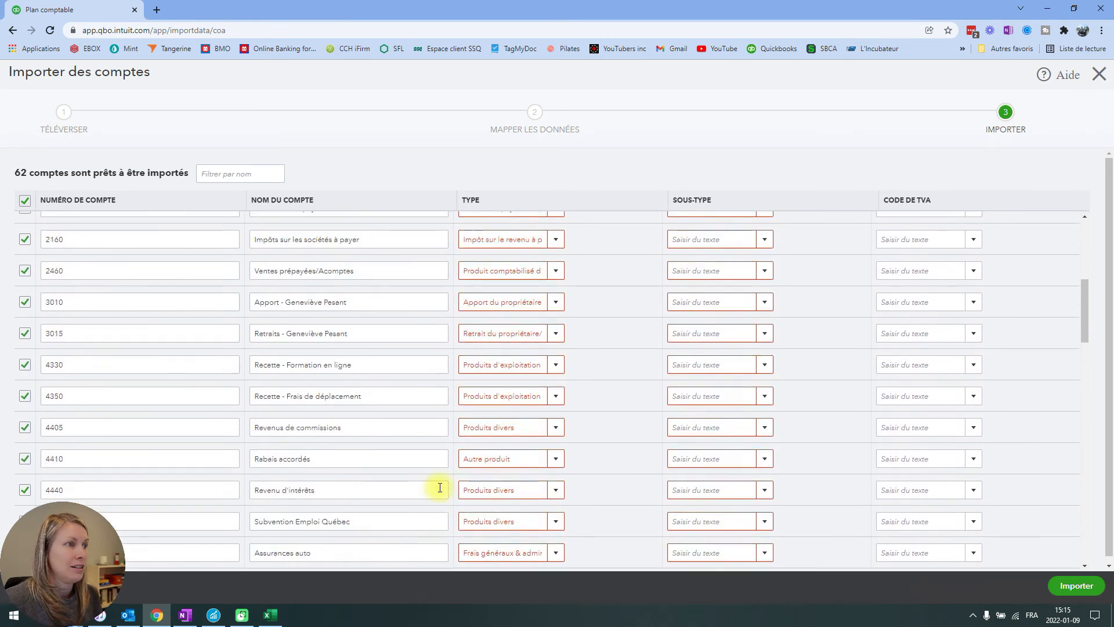
pyautogui.scroll(5, 440, 487)
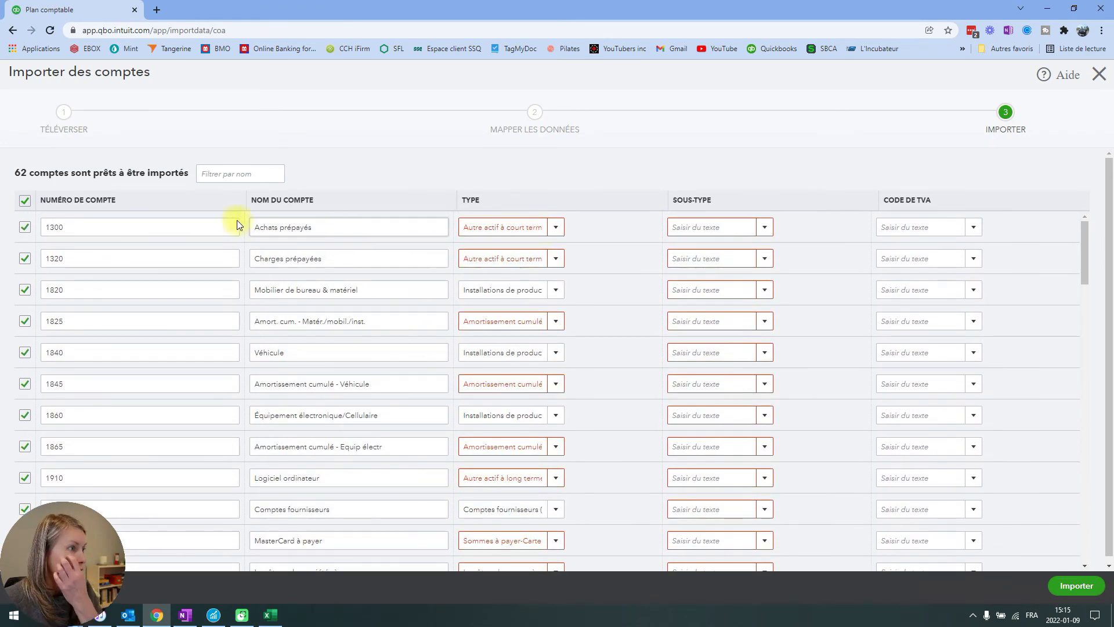
pyautogui.click(556, 226)
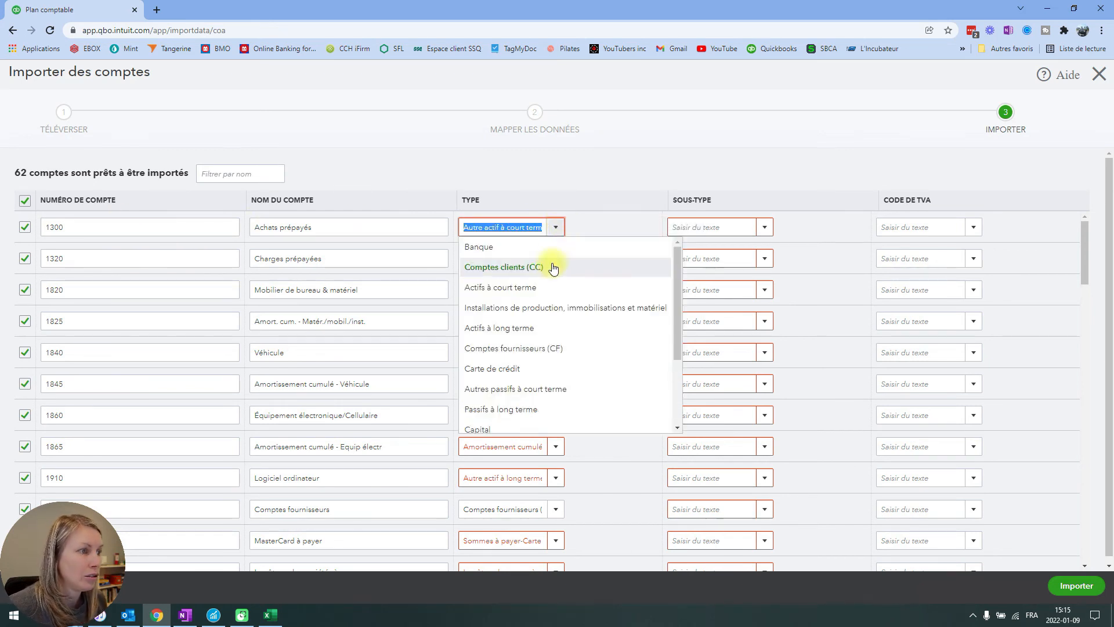
pyautogui.click(514, 289)
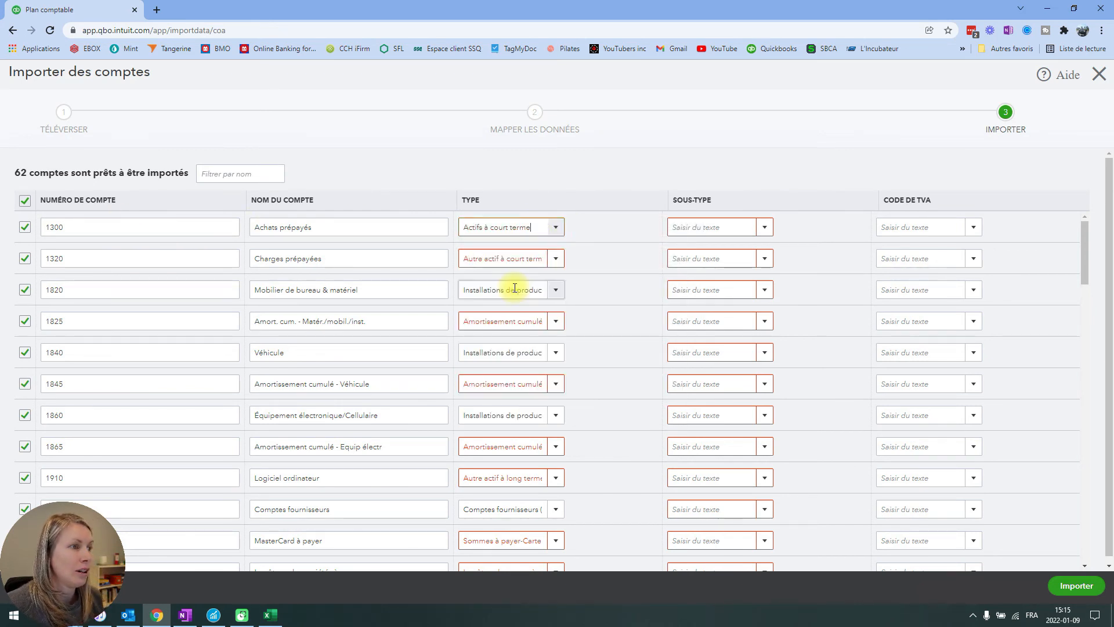
pyautogui.click(766, 228)
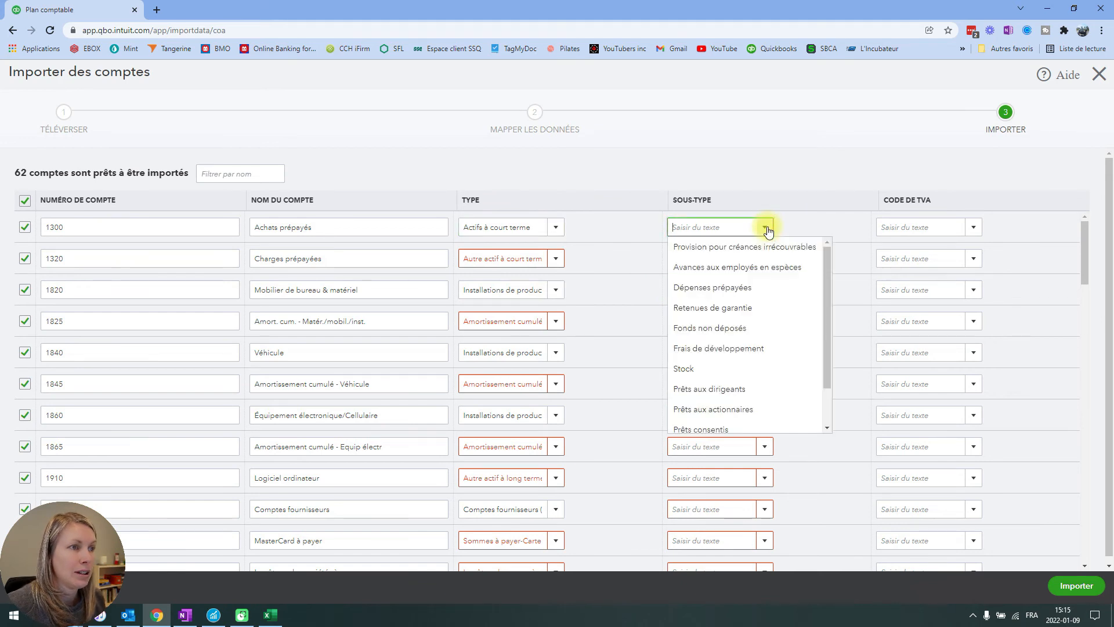
pyautogui.click(733, 288)
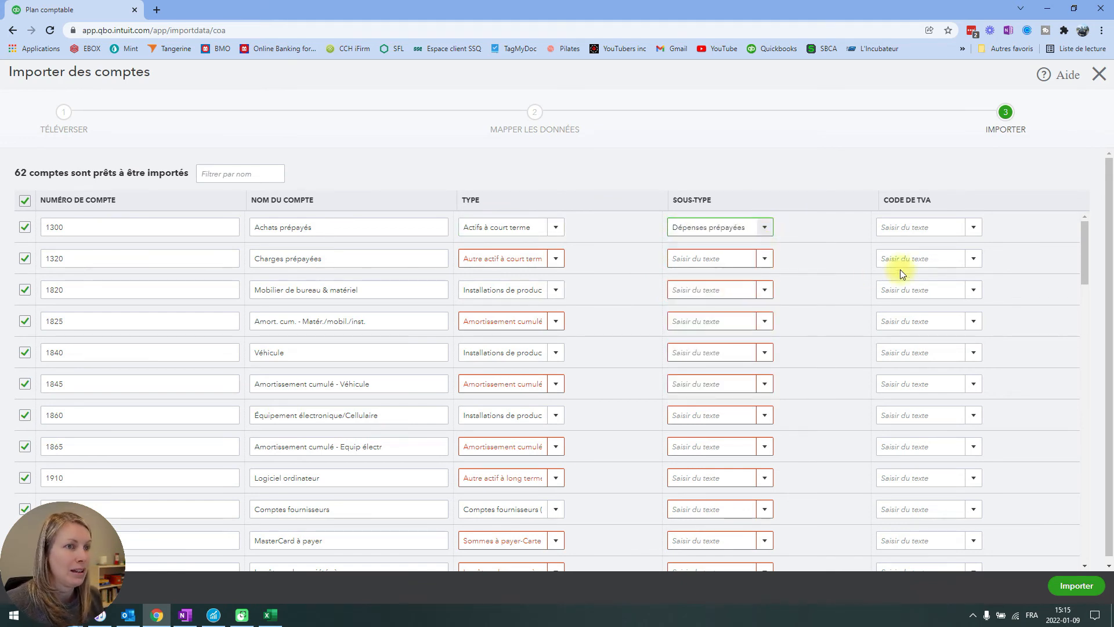
# Review the types, sub-types and tax codes of the accounts awaiting import, from the liabilities down to the expense accounts
pyautogui.scroll(-5, 1014, 259)
pyautogui.scroll(-15, 986, 406)
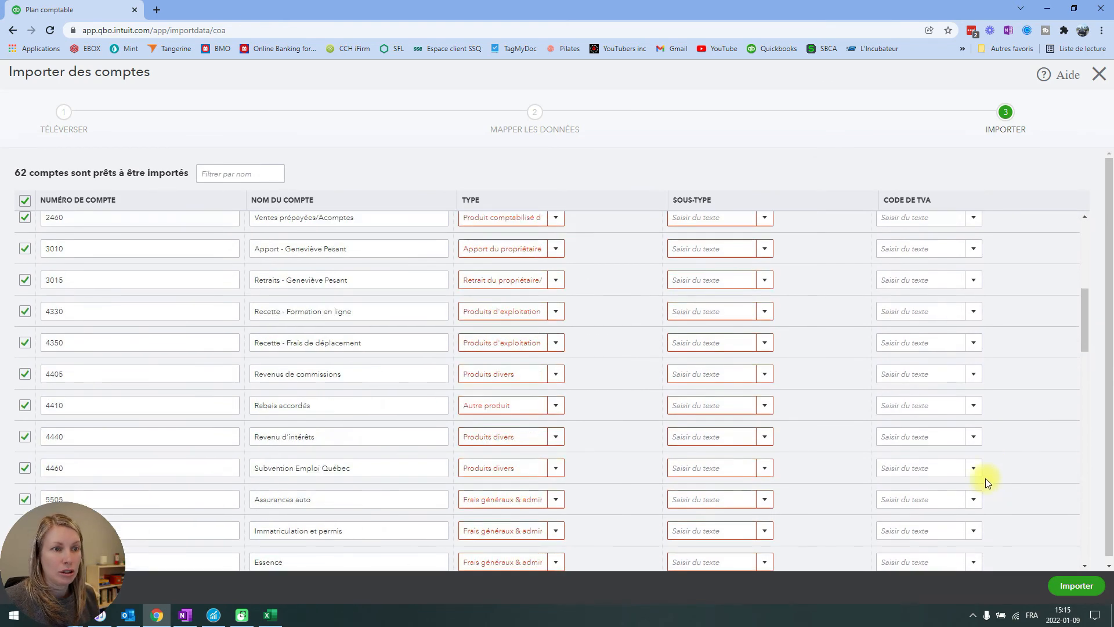
pyautogui.scroll(20, 917, 476)
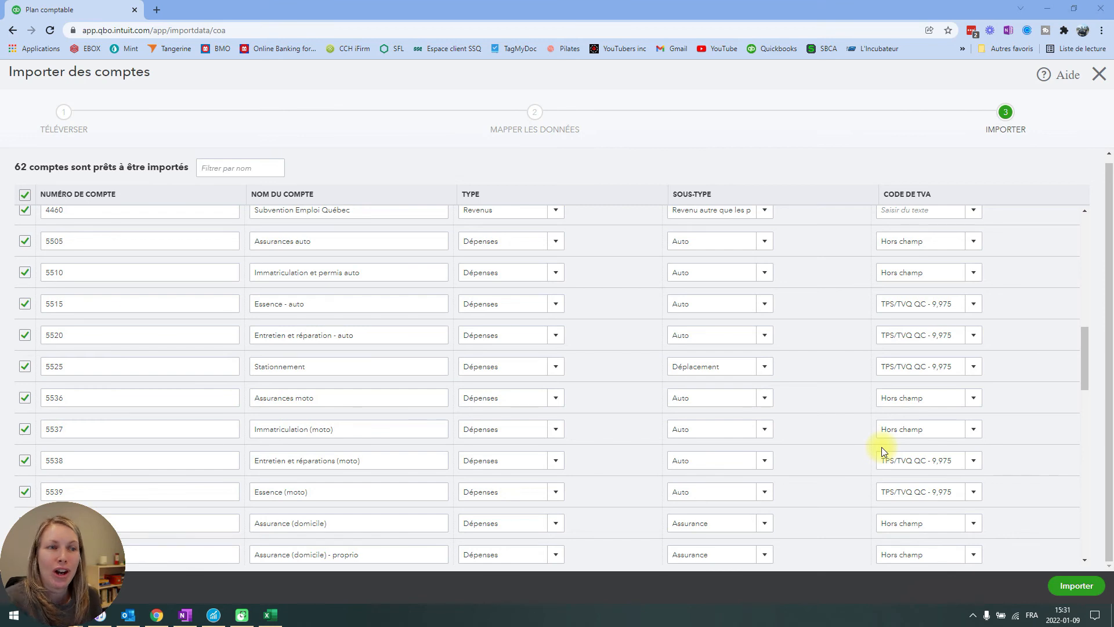
pyautogui.scroll(5, 743, 262)
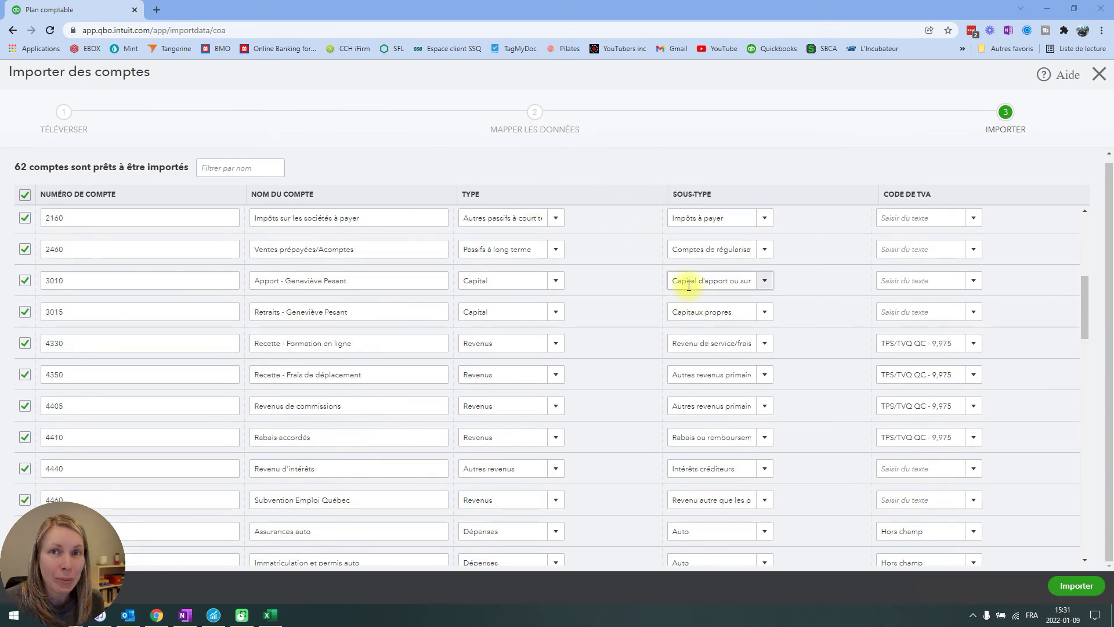
pyautogui.scroll(-10, 691, 307)
pyautogui.scroll(-10, 680, 323)
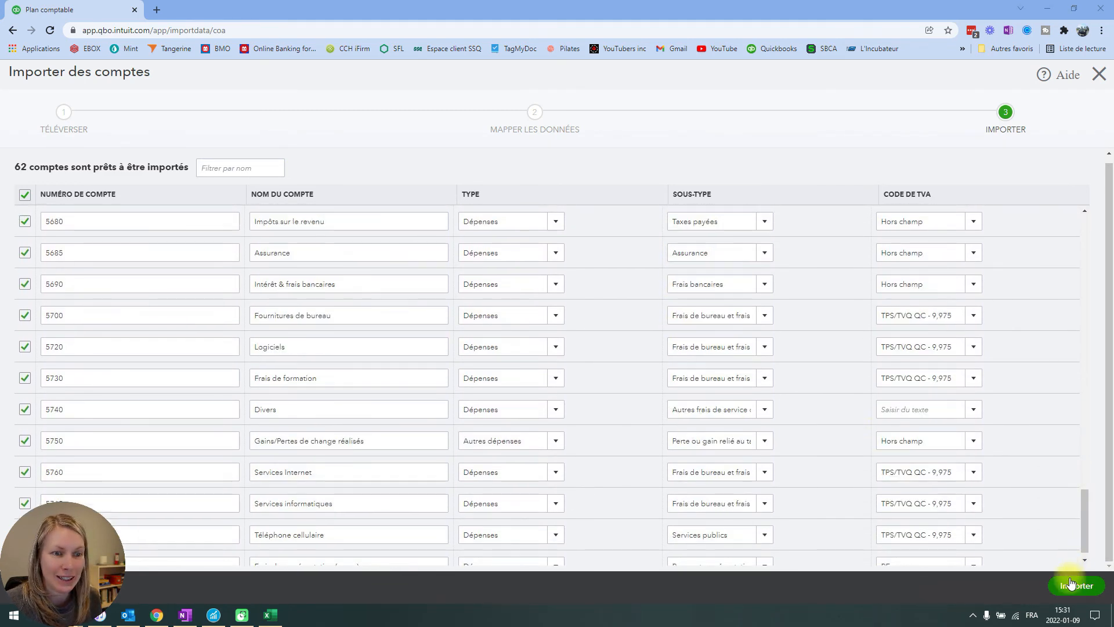
# Import the prepared accounts, then exclude account 5750 Gains/Pertes de change réalisés and finish the import
pyautogui.scroll(-1, 758, 433)
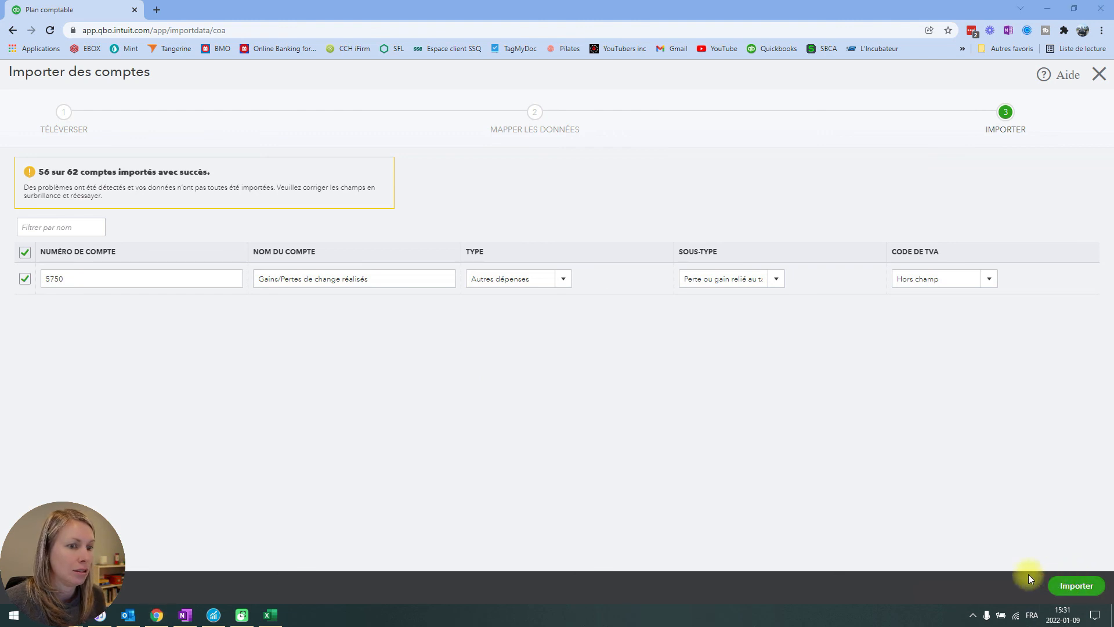
pyautogui.click(24, 279)
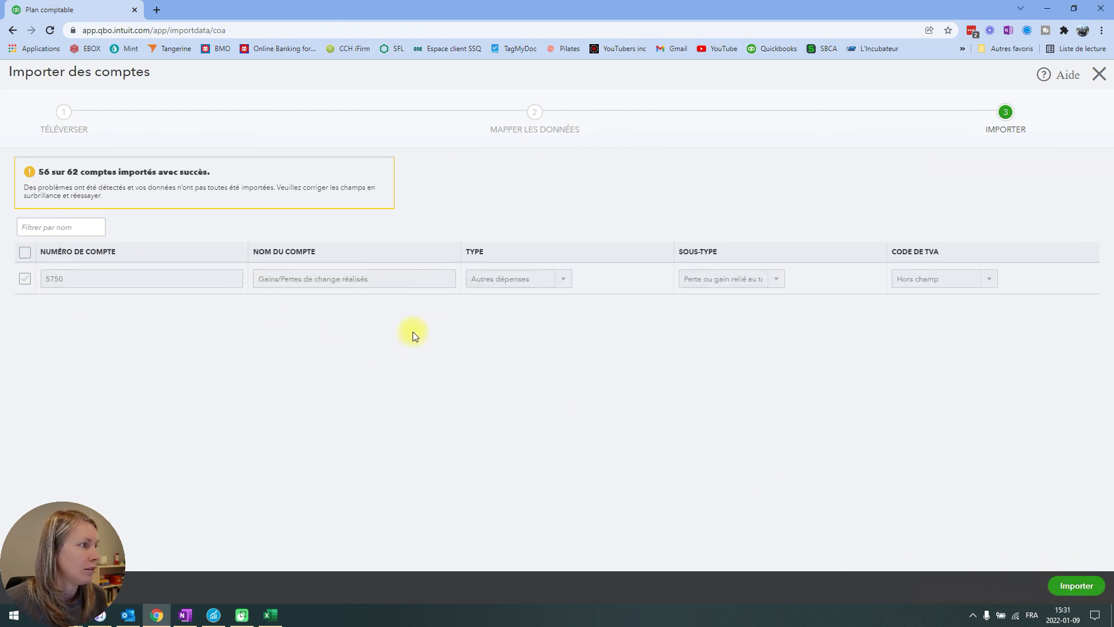
pyautogui.click(1067, 582)
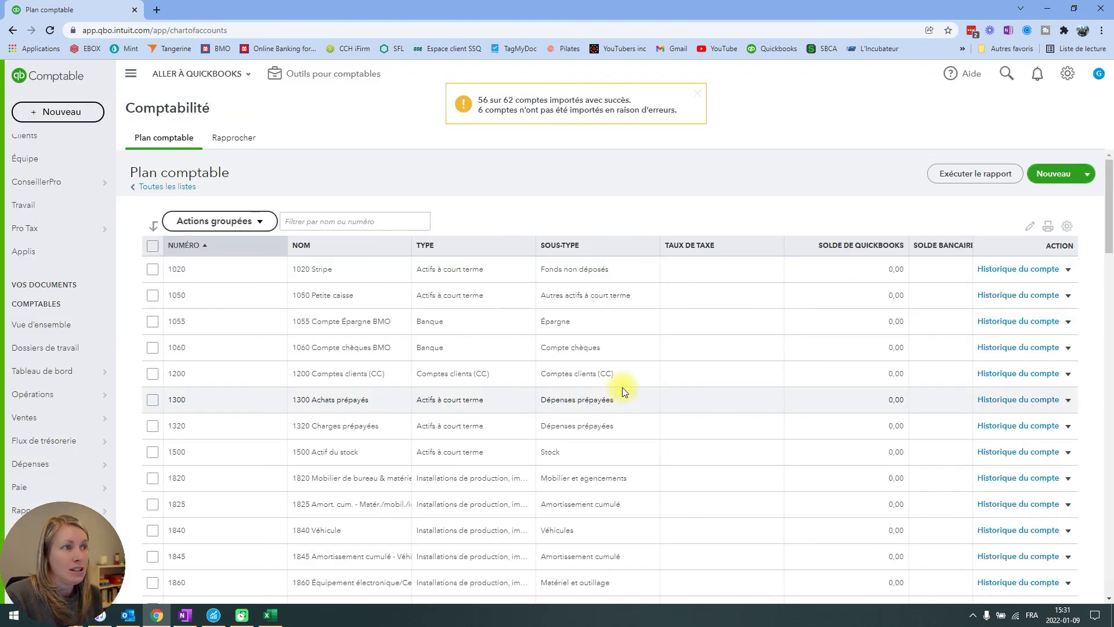
# Examine the imported accounts in the Plan comptable, checking their numbers, names, types, sub-types and tax rates
pyautogui.scroll(-10, 592, 333)
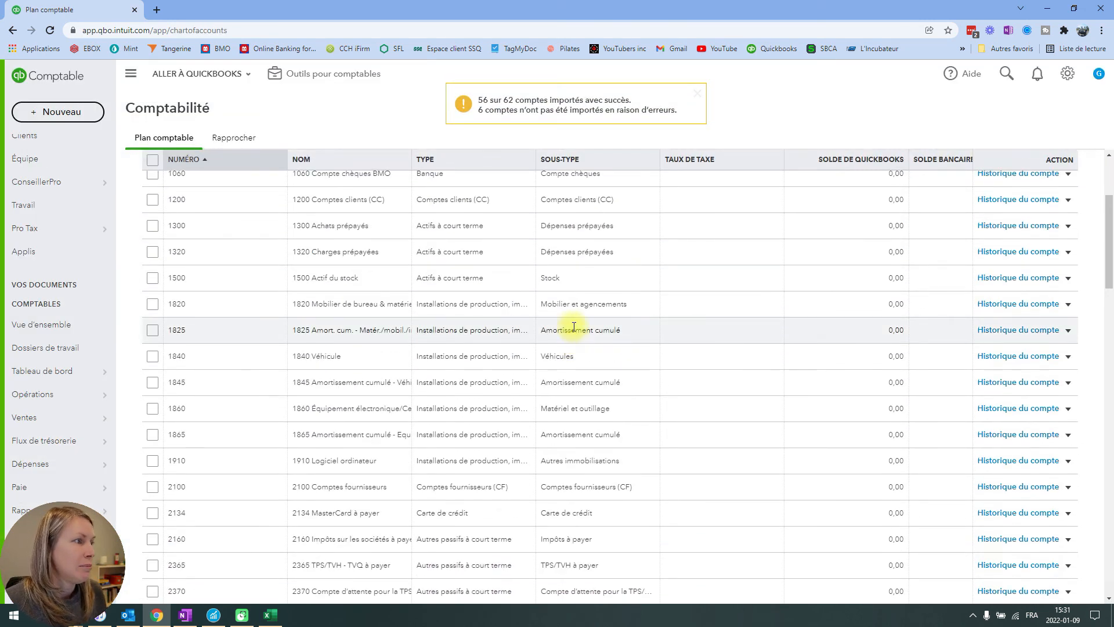
pyautogui.scroll(-6, 571, 328)
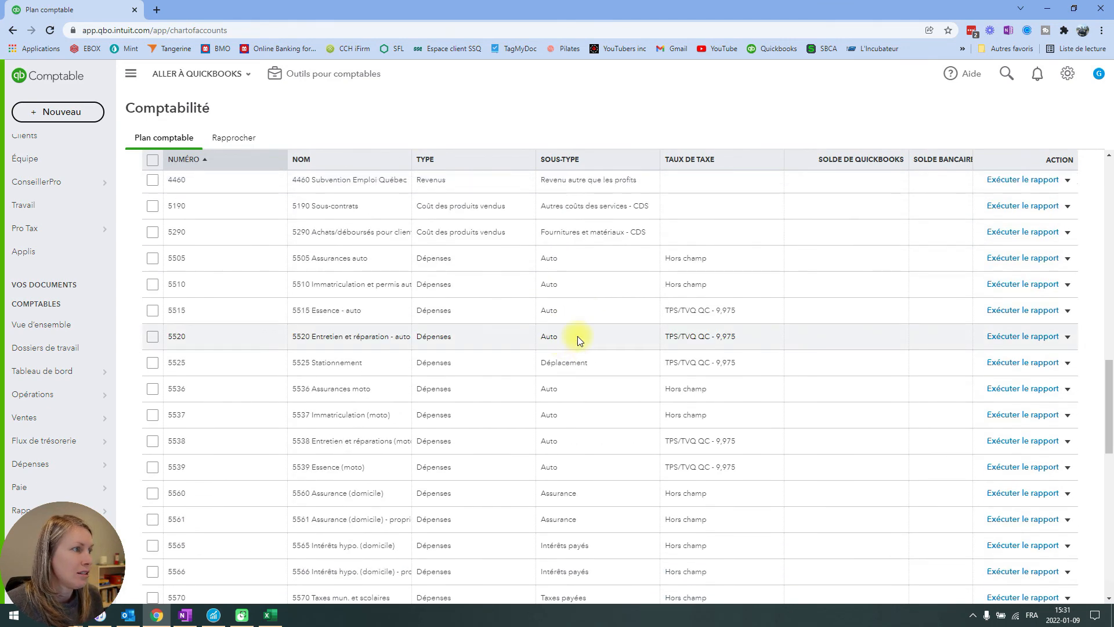
pyautogui.scroll(-10, 572, 333)
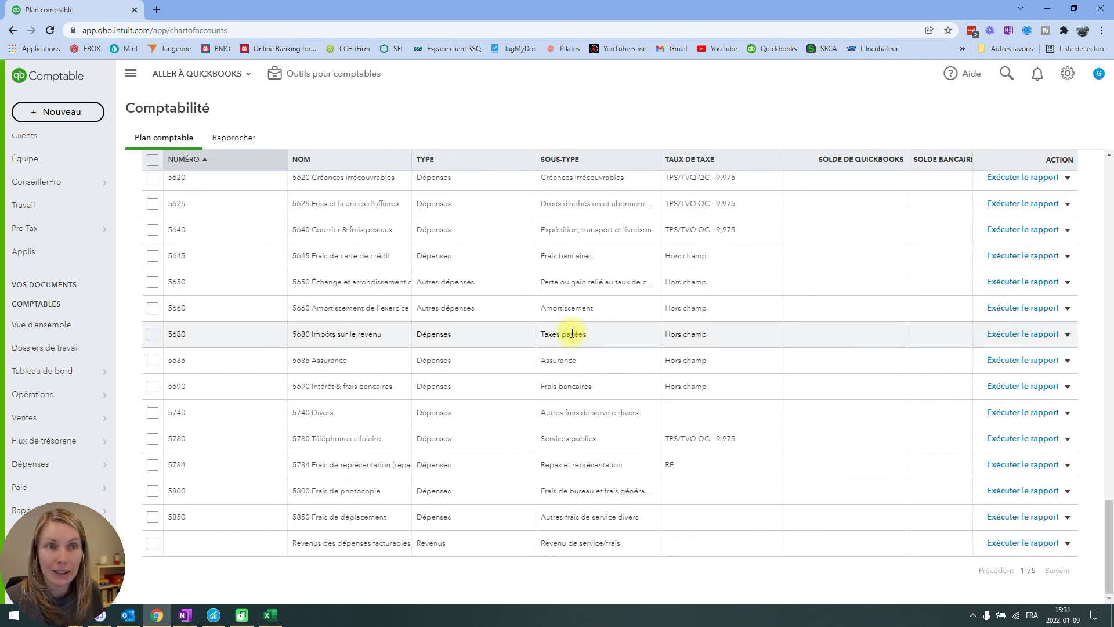
pyautogui.scroll(15, 572, 334)
pyautogui.scroll(12, 578, 328)
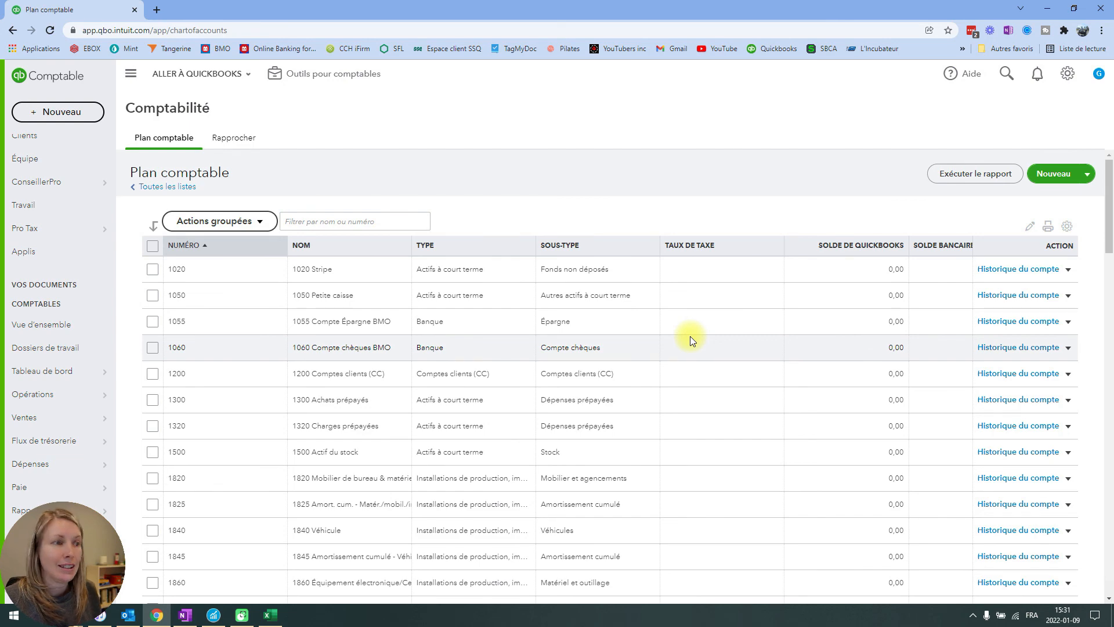
pyautogui.scroll(-1, 420, 281)
pyautogui.scroll(-20, 422, 295)
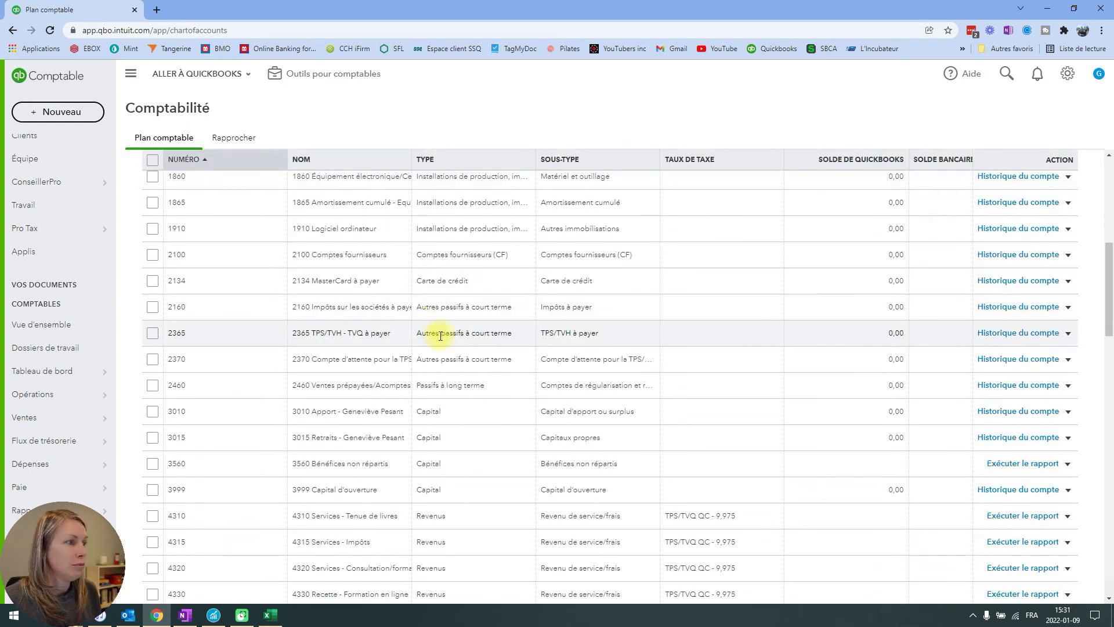
pyautogui.scroll(-5, 441, 338)
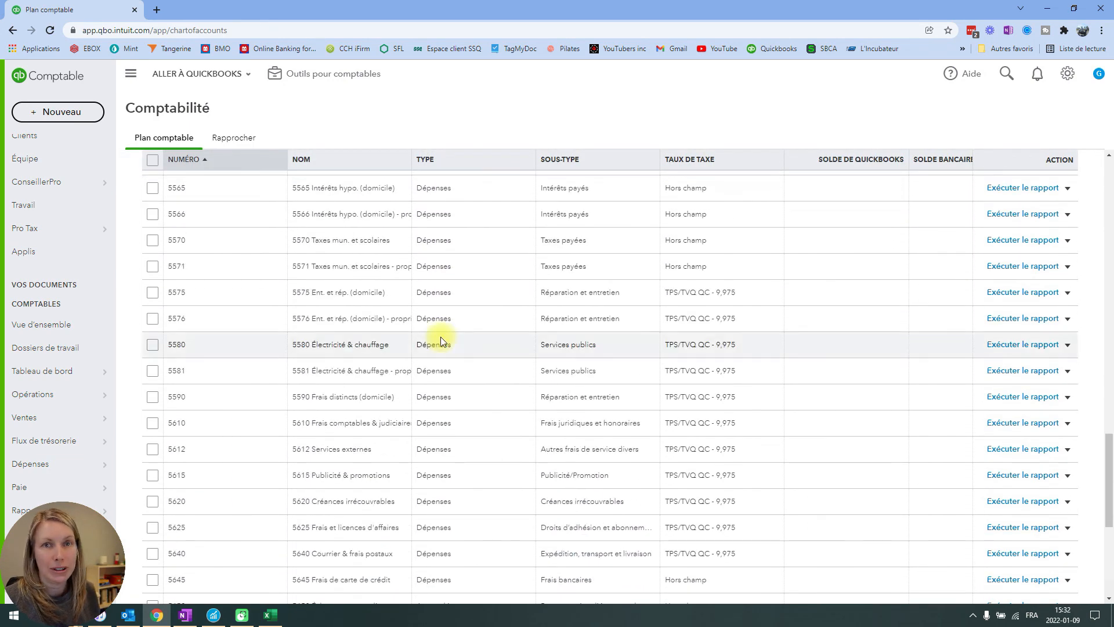